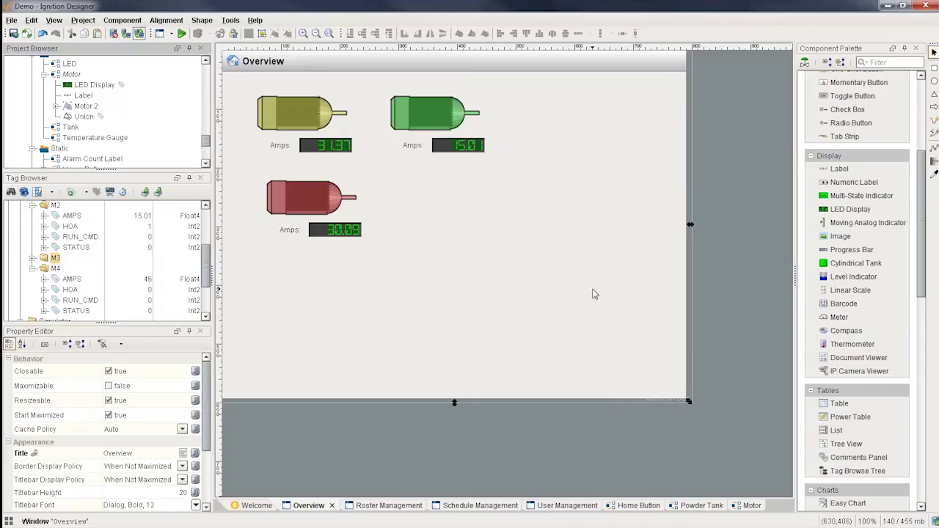
Marquee-select the three motor displays on the Overview window
drag(593, 294, 314, 110)
Delete the three motors and place a Template Repeater filling the Overview window
key(Delete)
key(Return)
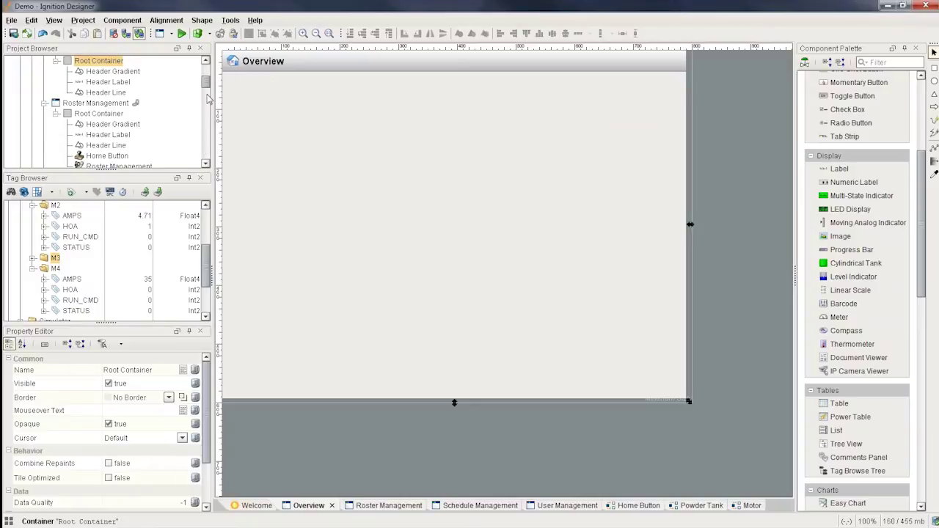
click(923, 262)
drag(923, 262, 913, 463)
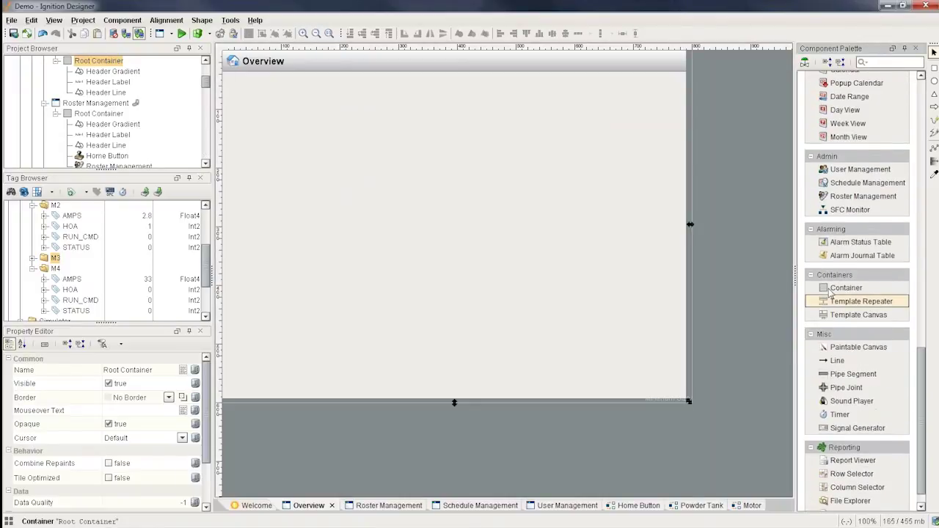
drag(861, 301, 687, 402)
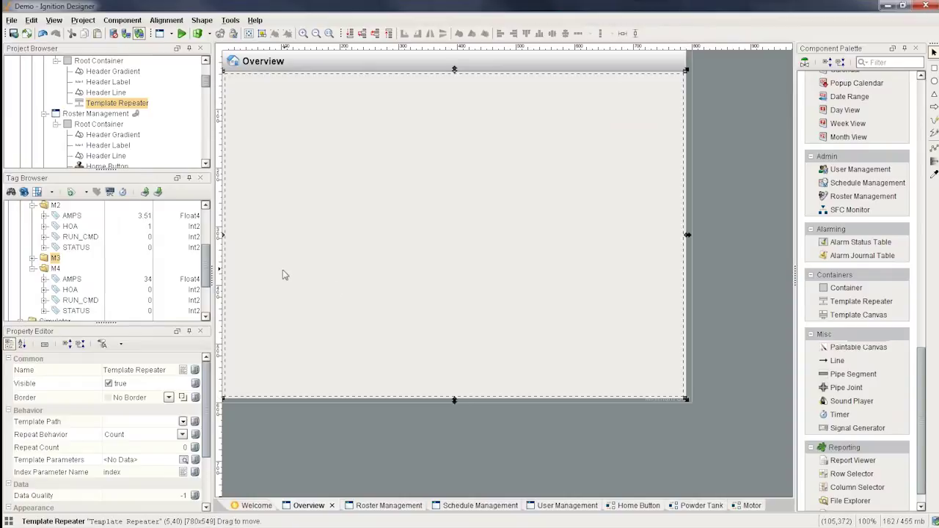
Collapse the Motor template folder and pick the Tank template in the Project Browser
drag(204, 86, 162, 151)
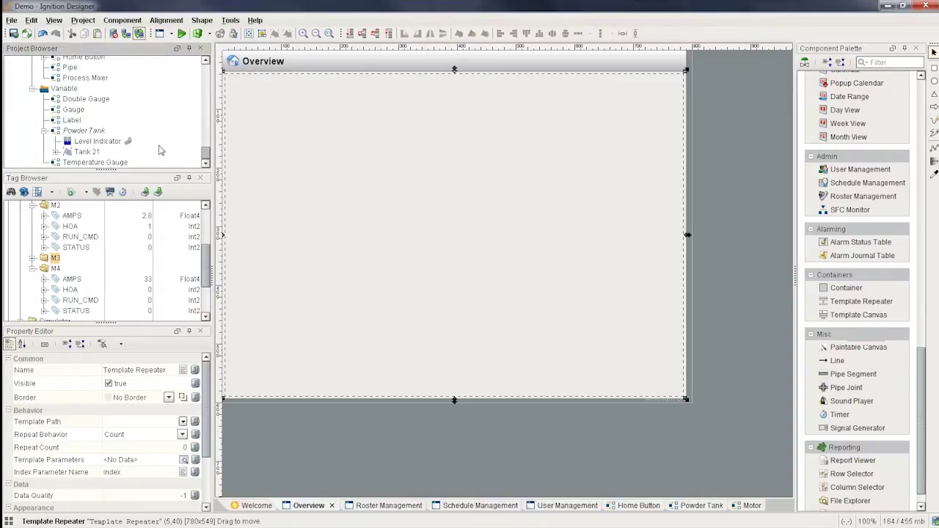
scroll(70, 110, up, 5)
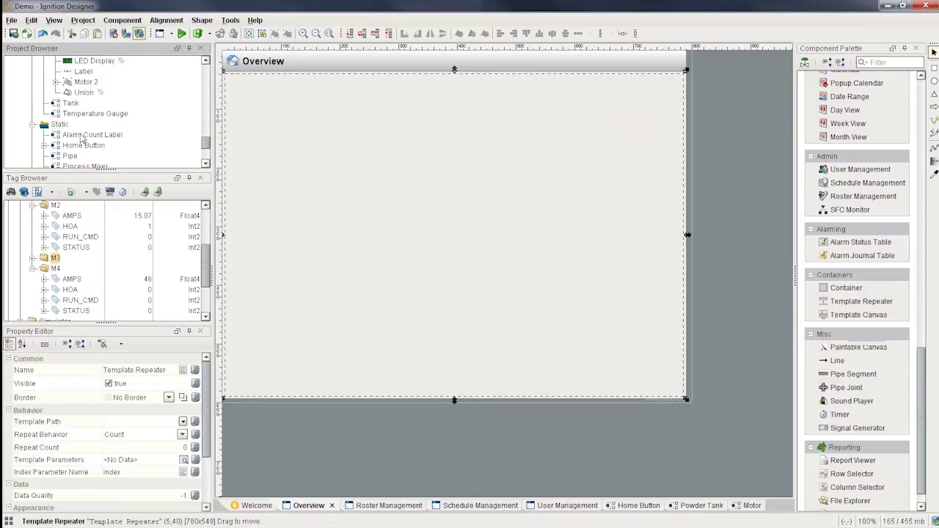
click(45, 81)
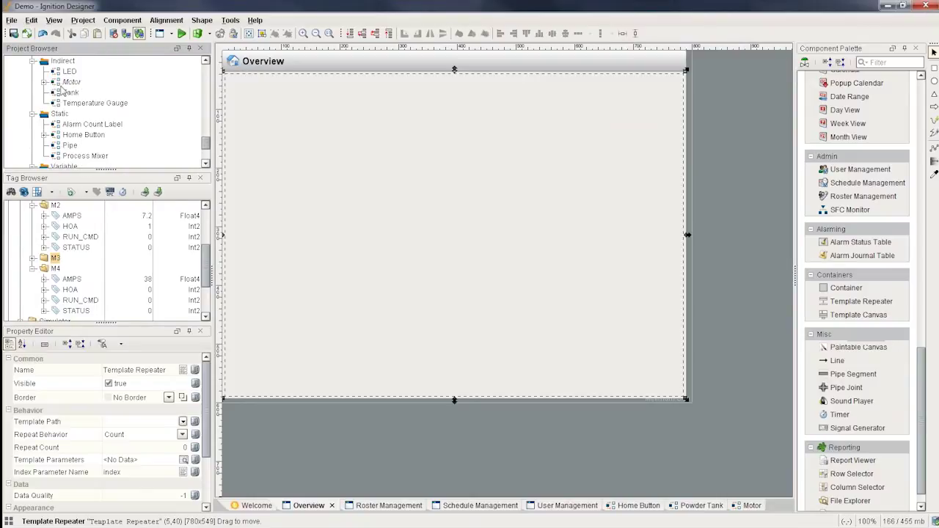
click(70, 93)
drag(74, 99, 400, 194)
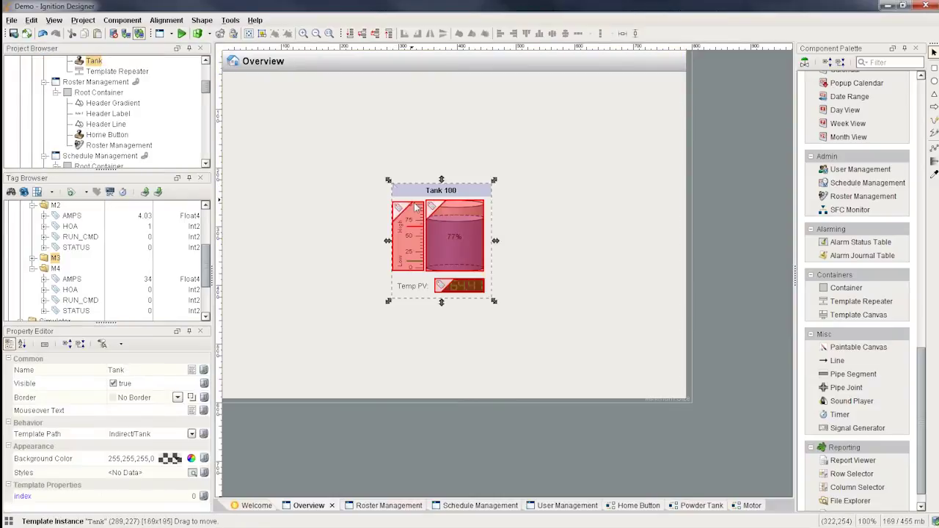
drag(456, 233, 381, 187)
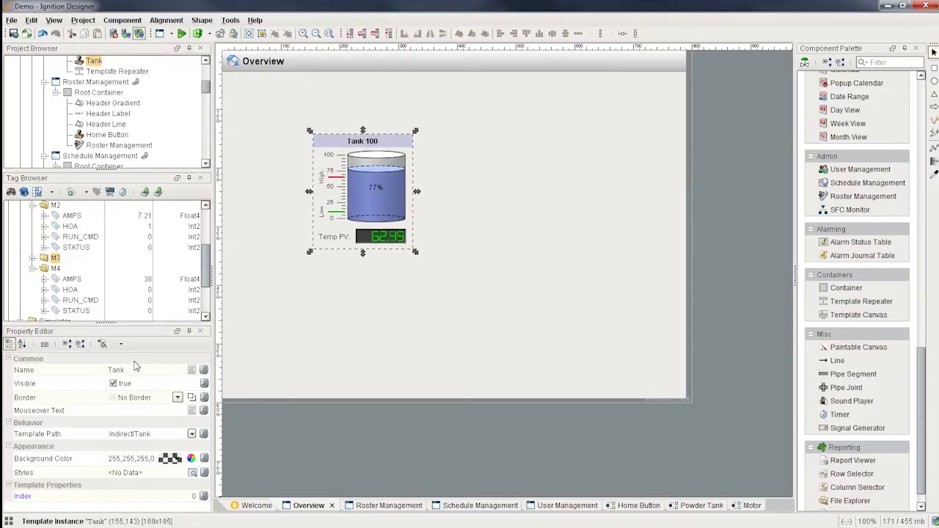
click(59, 499)
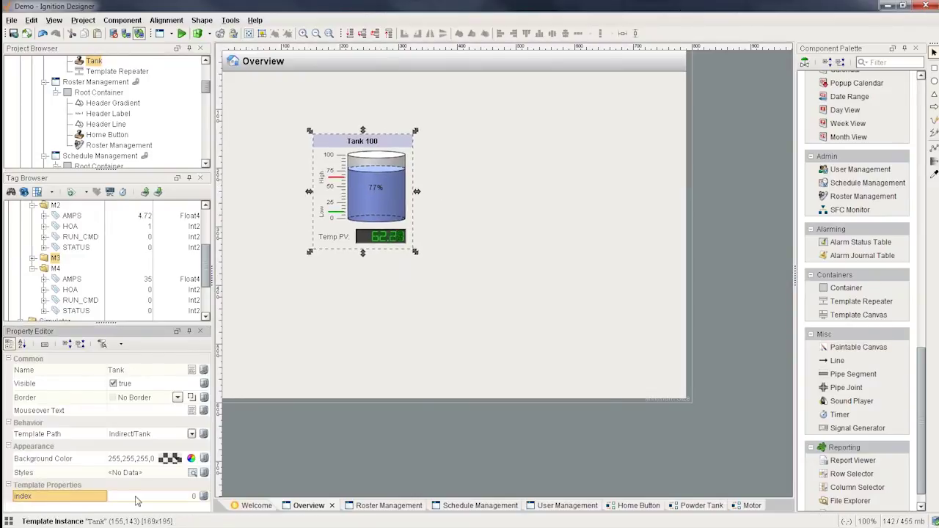
drag(355, 214, 355, 209)
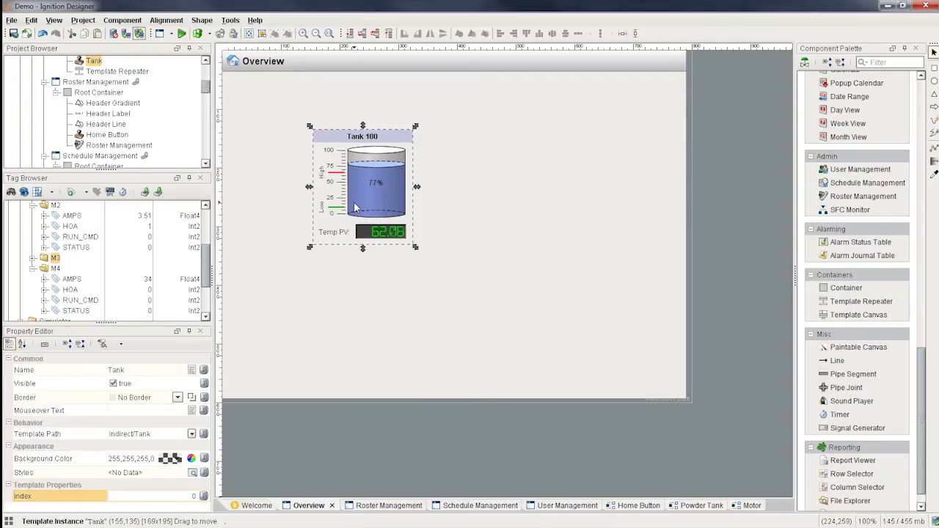
key(Delete)
Delete the Tank instance and set the repeater's Template Path to Indirect/Tank
key(Return)
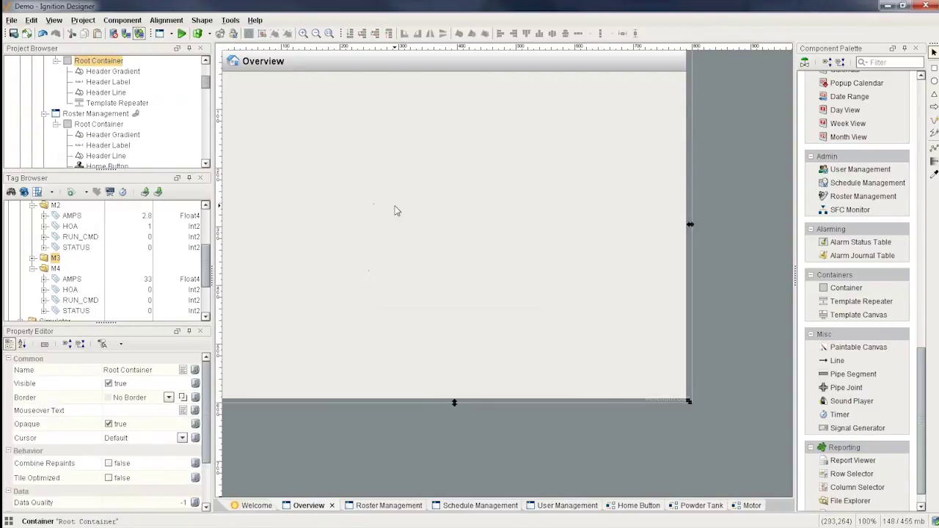
click(394, 210)
scroll(168, 397, down, 1)
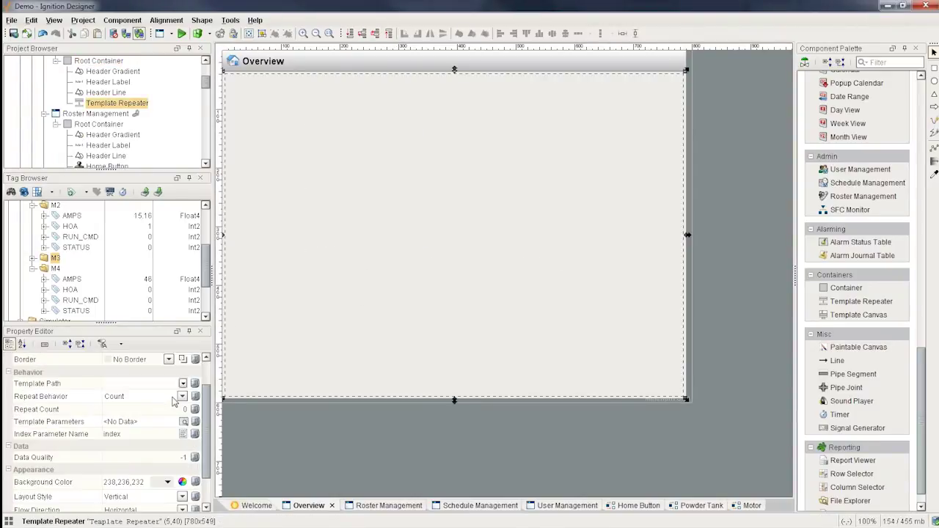
click(183, 384)
click(184, 384)
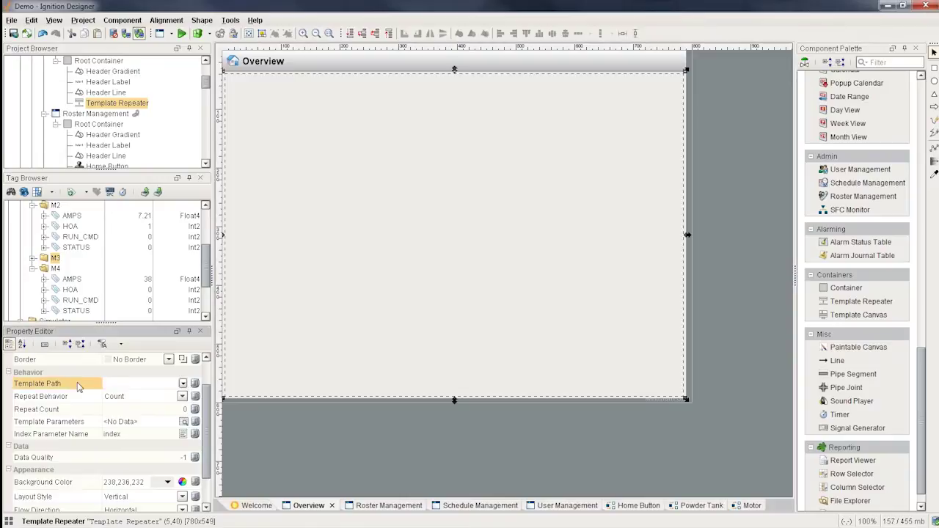
click(184, 384)
double_click(130, 414)
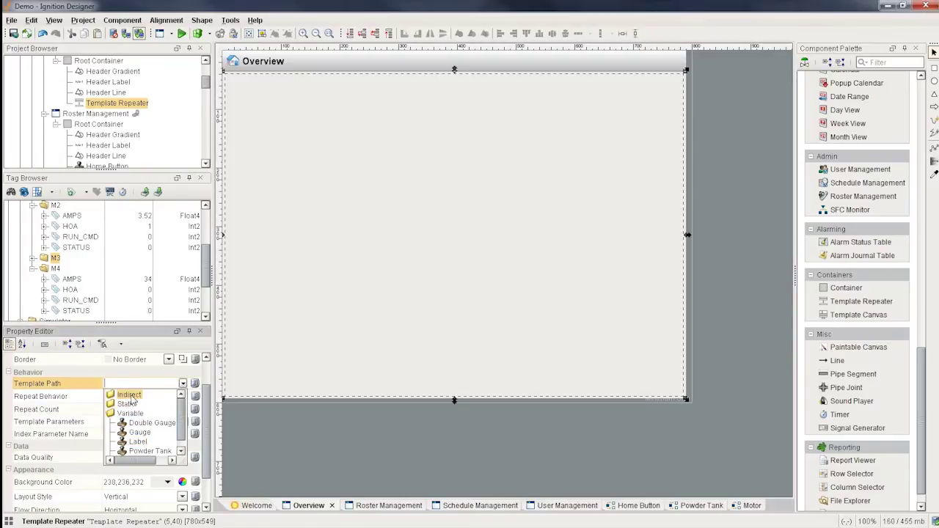
double_click(125, 405)
click(125, 413)
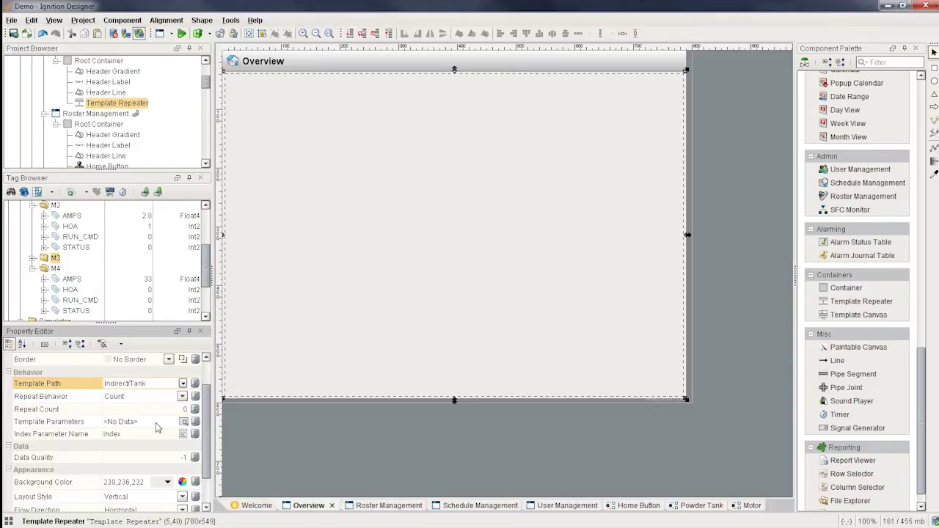
Give the repeater a vertical Flow layout with horizontal and vertical gaps of 5
scroll(156, 428, down, 1)
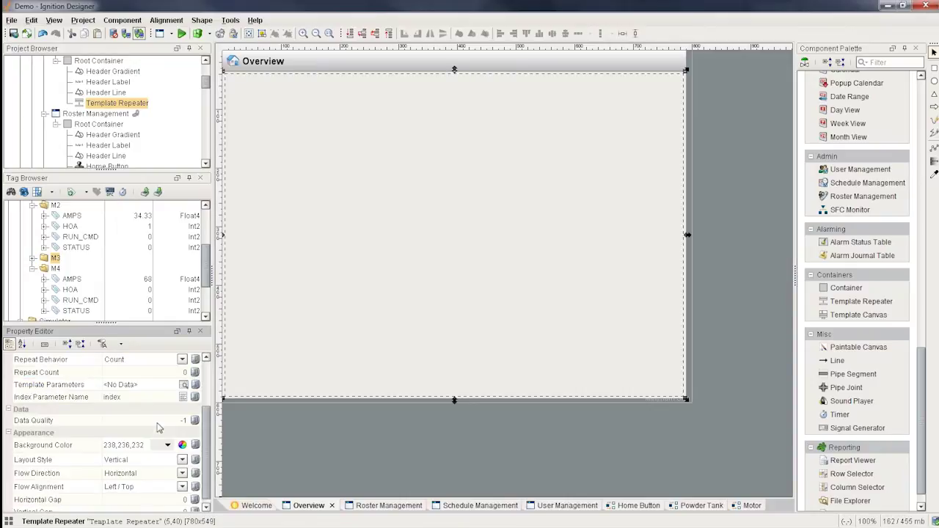
click(122, 460)
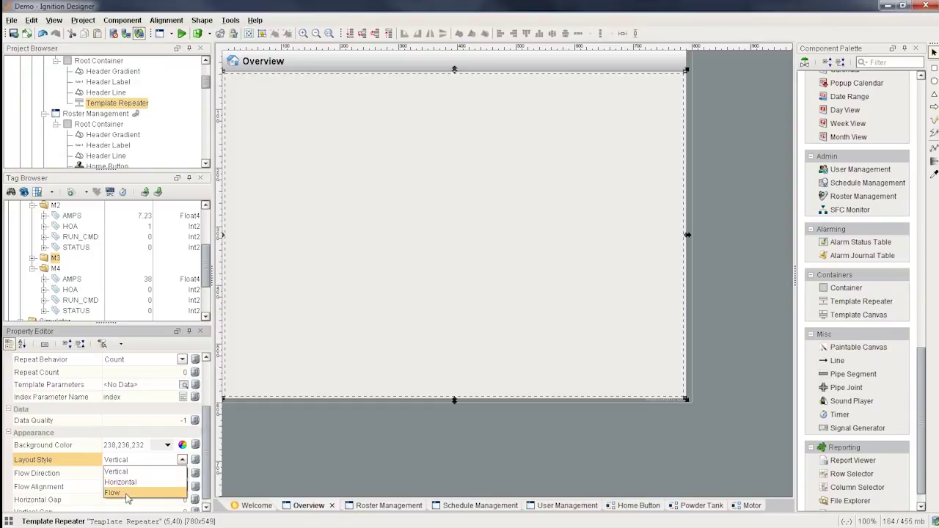
click(125, 493)
click(130, 476)
click(127, 496)
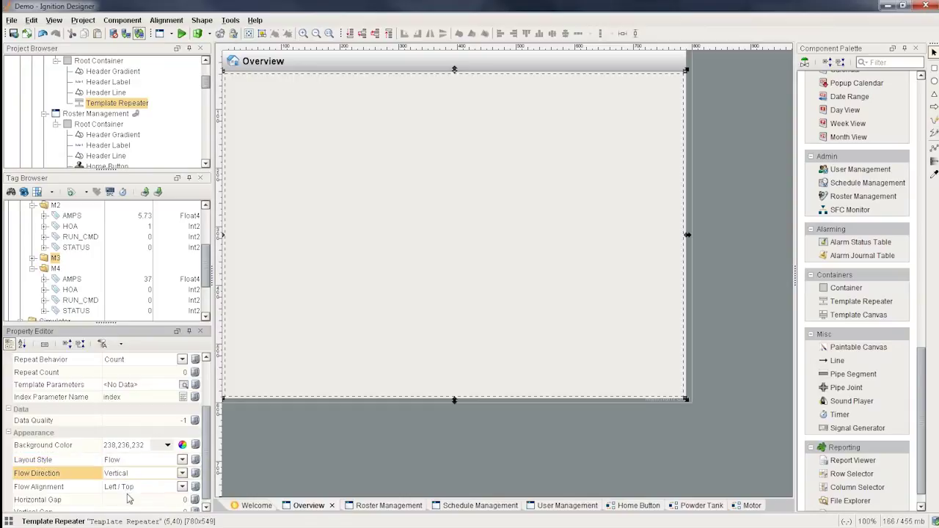
scroll(133, 492, down, 1)
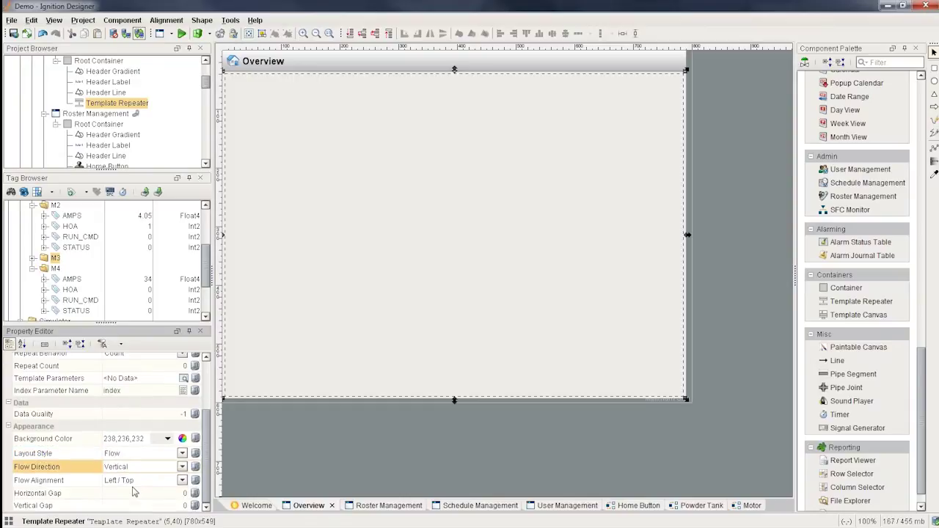
click(180, 496)
text(5)
key(Return)
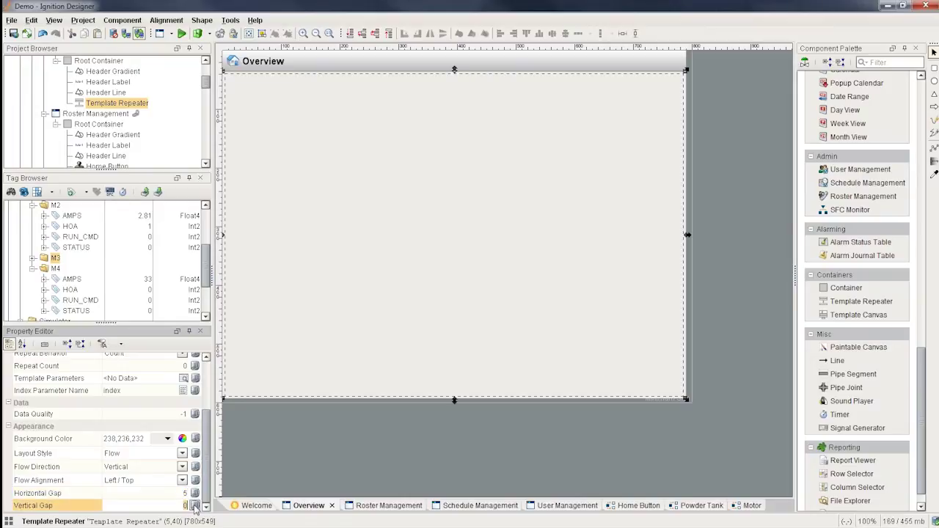
text(5)
key(Return)
Set Repeat Count to 25 and preview the window running live
scroll(173, 452, up, 3)
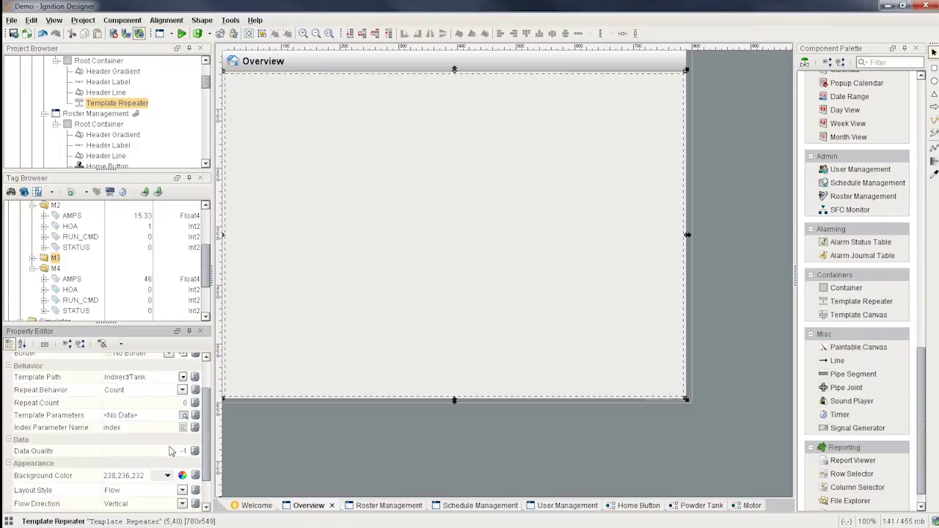
click(180, 404)
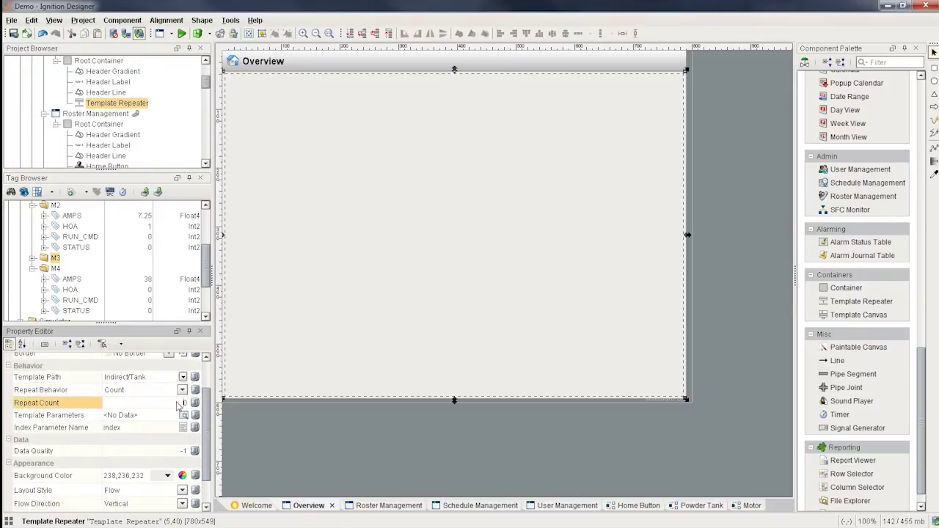
text(25)
key(Return)
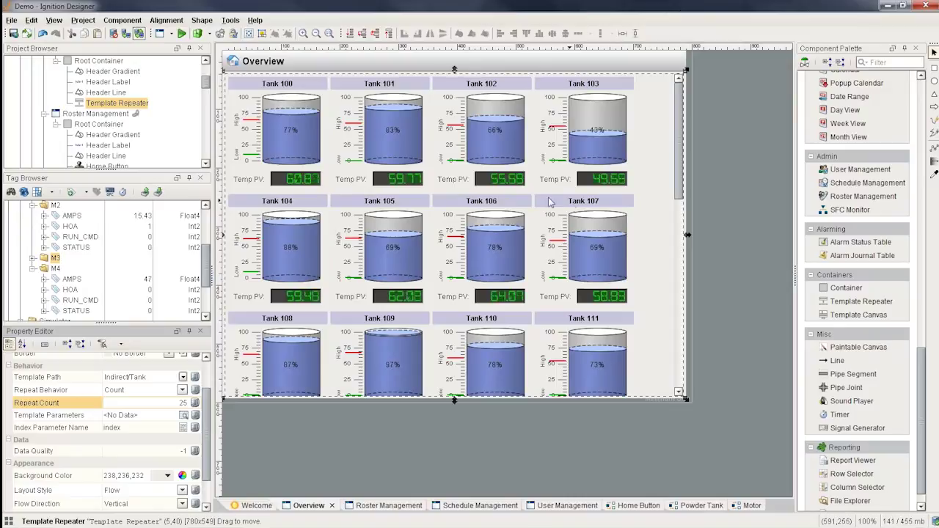
click(181, 33)
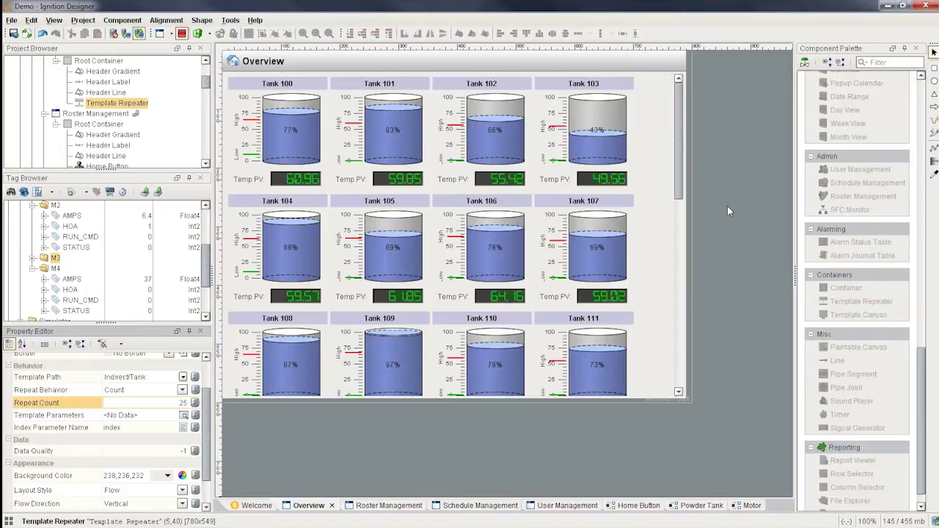
Leave preview and bind the Tank Count tag to the repeater's Repeat Count
drag(681, 177, 677, 91)
click(181, 33)
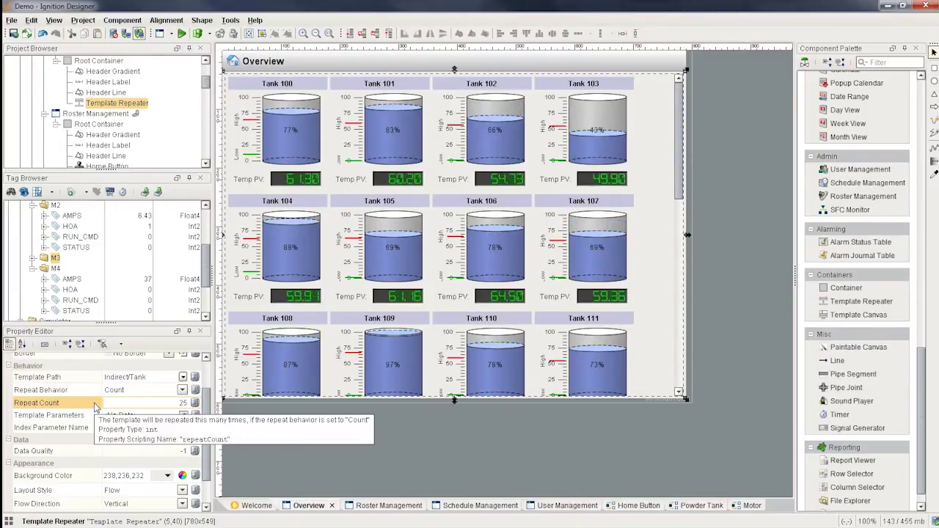
scroll(103, 293, down, 3)
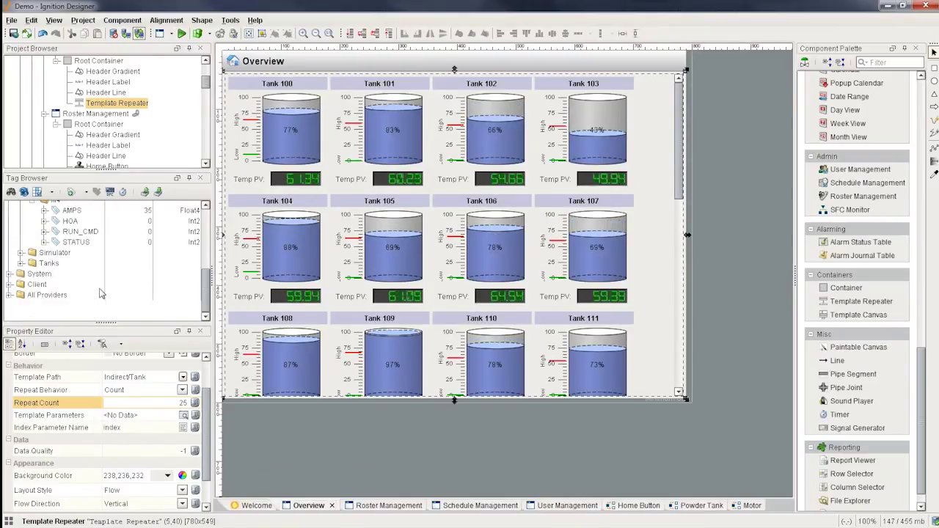
click(22, 264)
scroll(44, 271, down, 10)
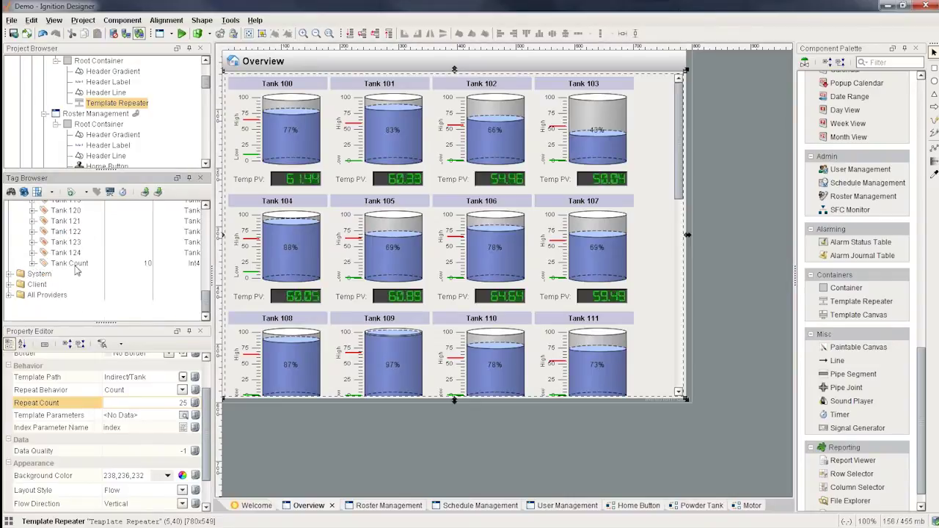
click(74, 263)
drag(73, 266, 100, 407)
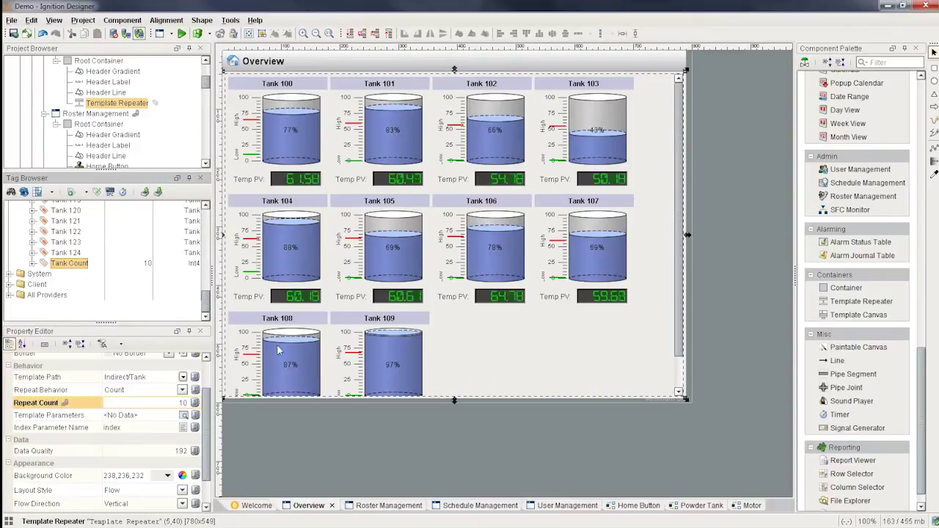
Change the Tank Count tag value to 5, then to 25, and collapse the Tank 115 folder
double_click(141, 265)
key(BackSpace)
key(BackSpace)
text(5)
key(Return)
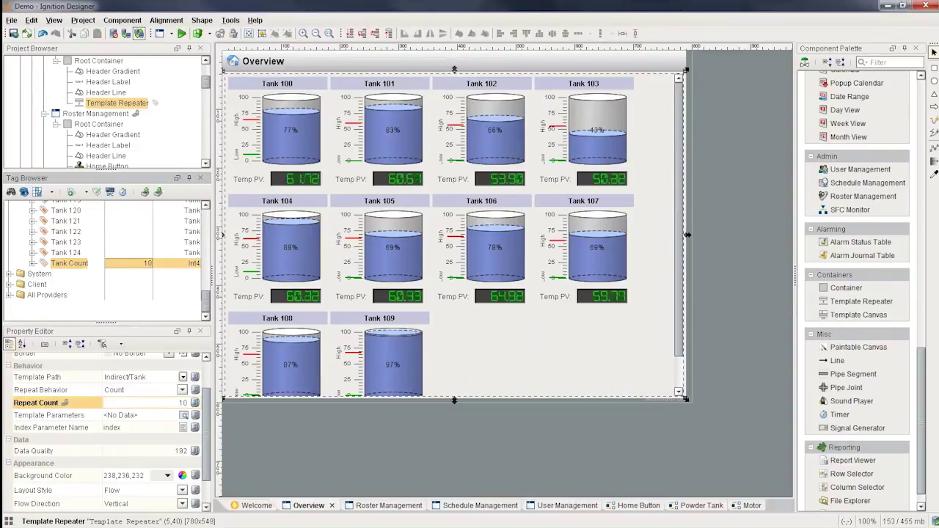
double_click(149, 266)
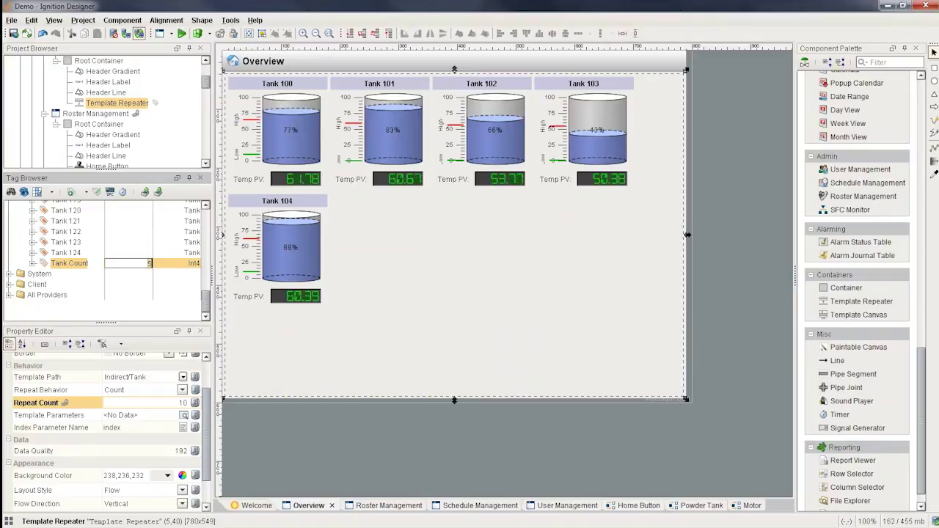
text(2)
key(Return)
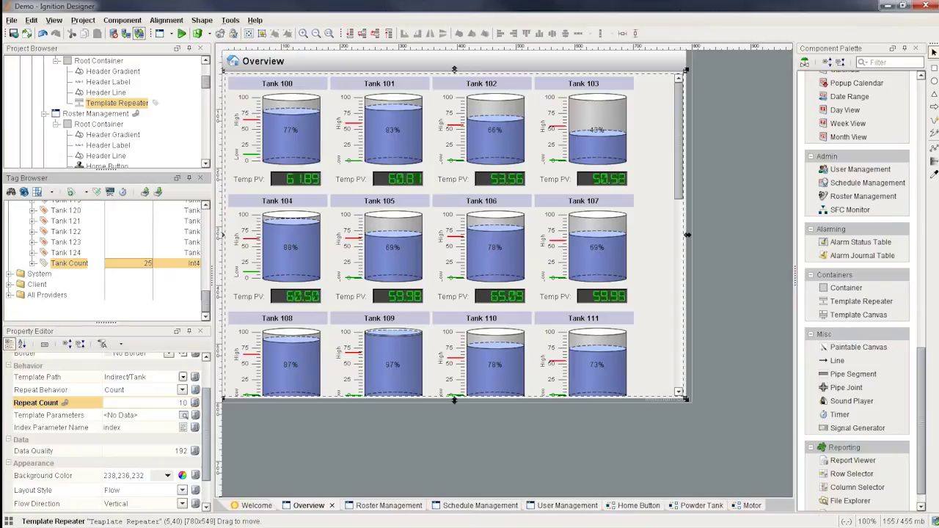
scroll(33, 224, up, 3)
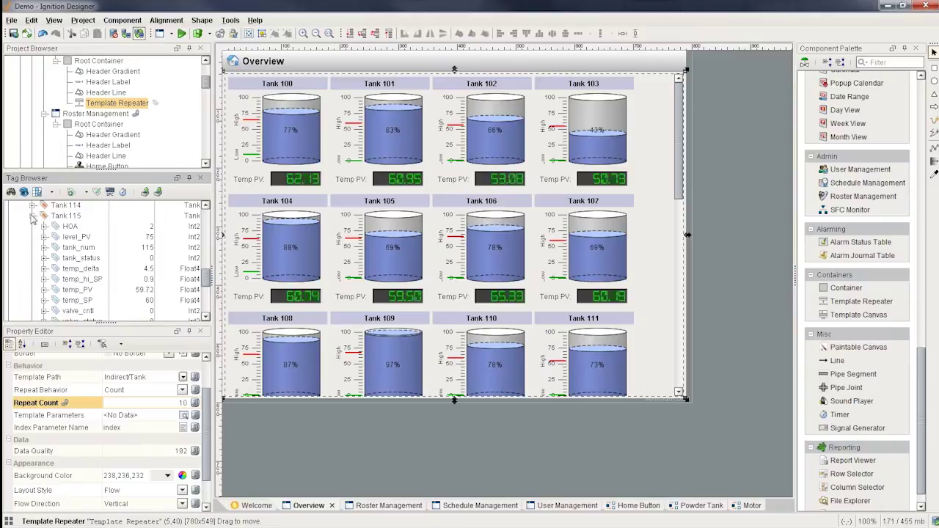
click(33, 217)
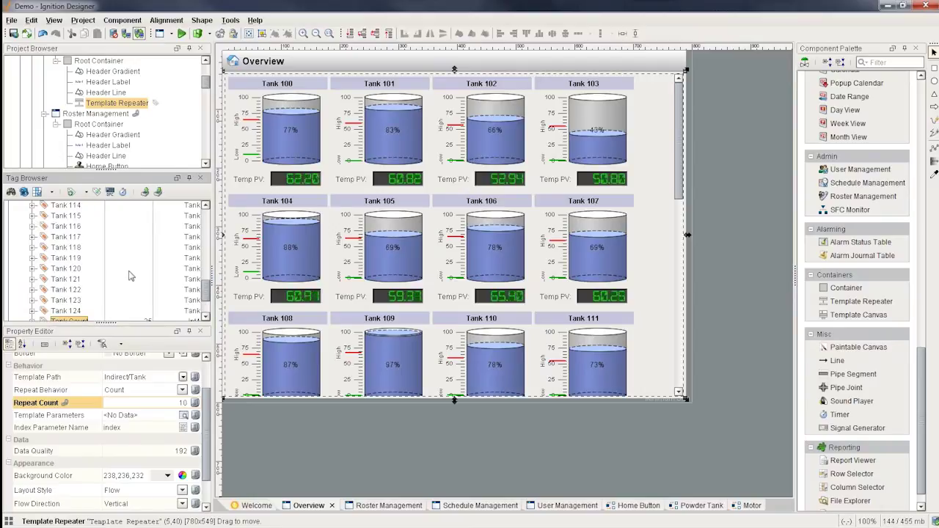
scroll(129, 275, up, 6)
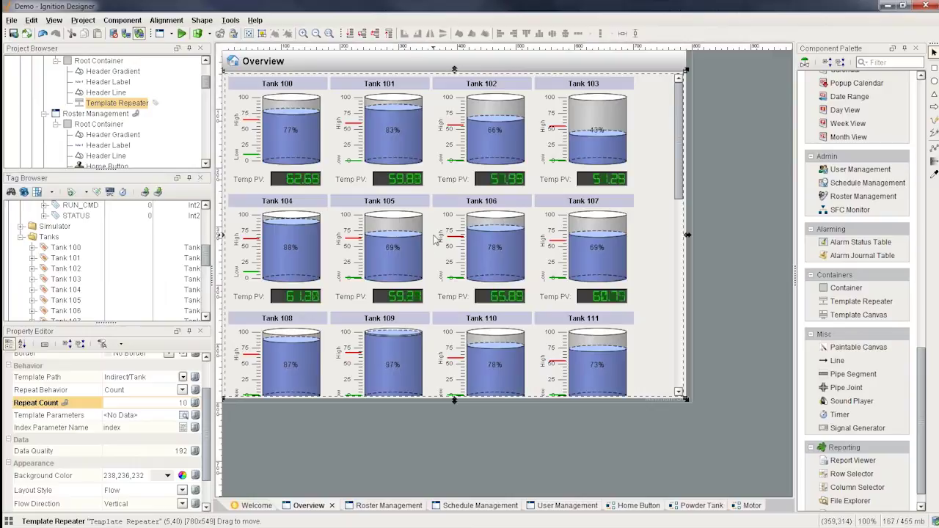
Delete the Template Repeater, add a Template Canvas filling Overview, and select its Templates property
key(Delete)
key(Return)
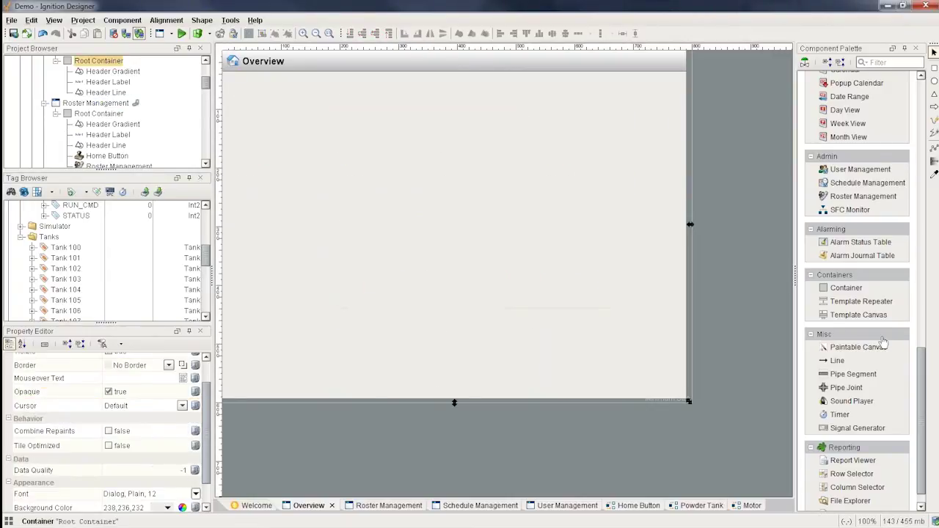
drag(865, 315, 226, 74)
drag(319, 157, 688, 400)
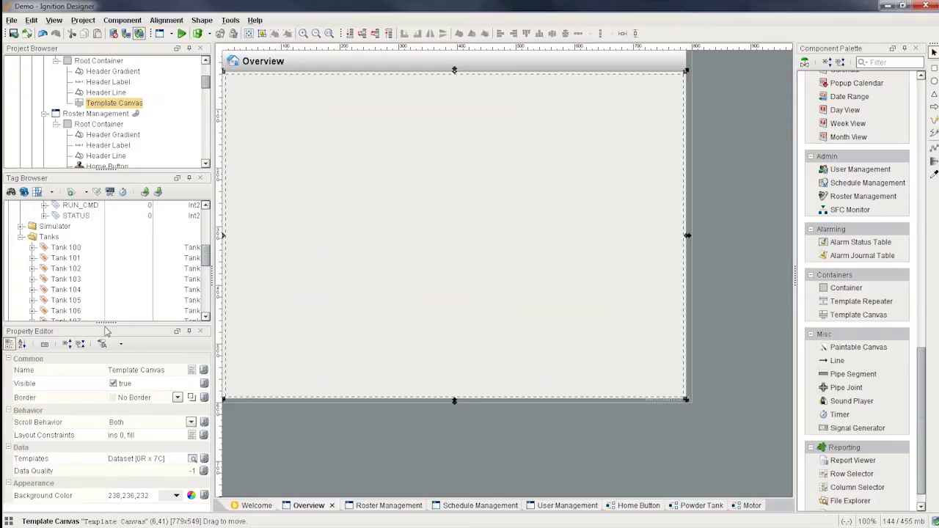
drag(106, 323, 106, 245)
click(48, 356)
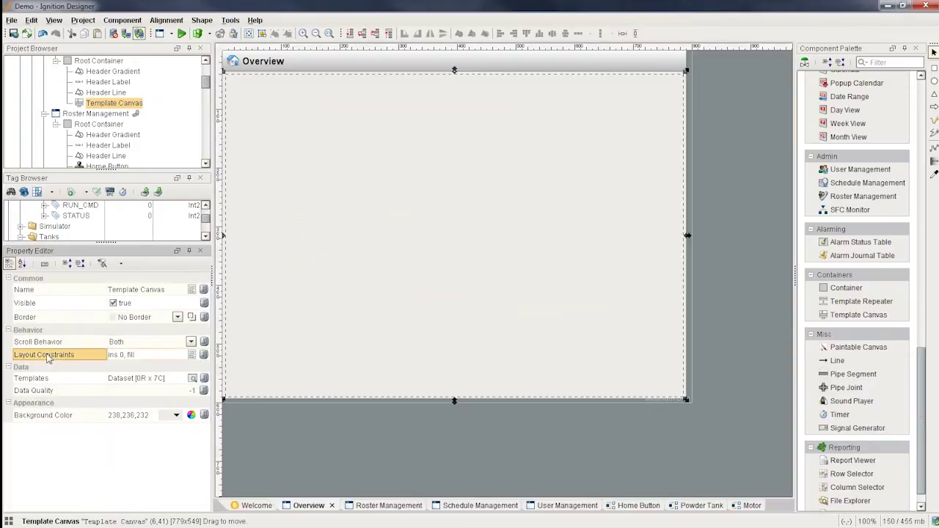
click(41, 376)
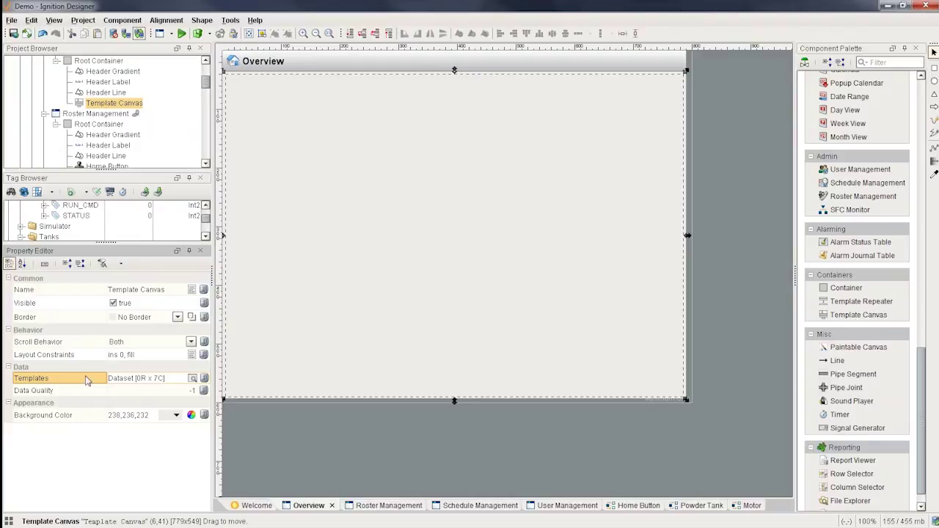
Bind Templates to the SQL query SELECT * FROM canvas_config on DB, with polling off
click(204, 378)
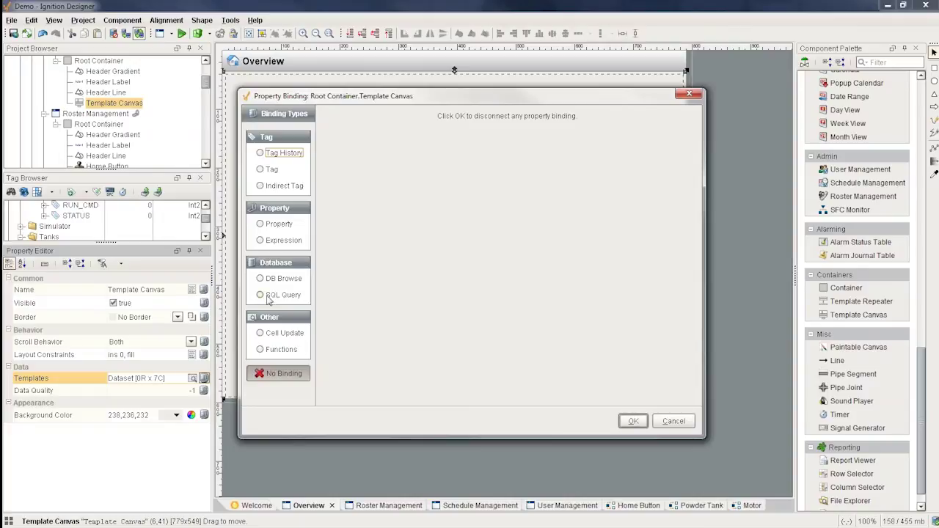
click(269, 297)
drag(329, 129, 414, 160)
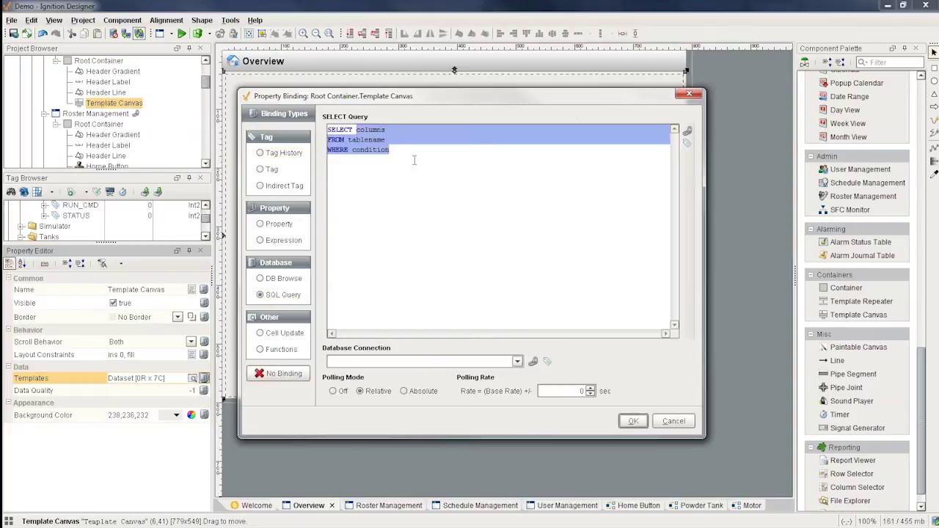
text(SELECT * FROM )
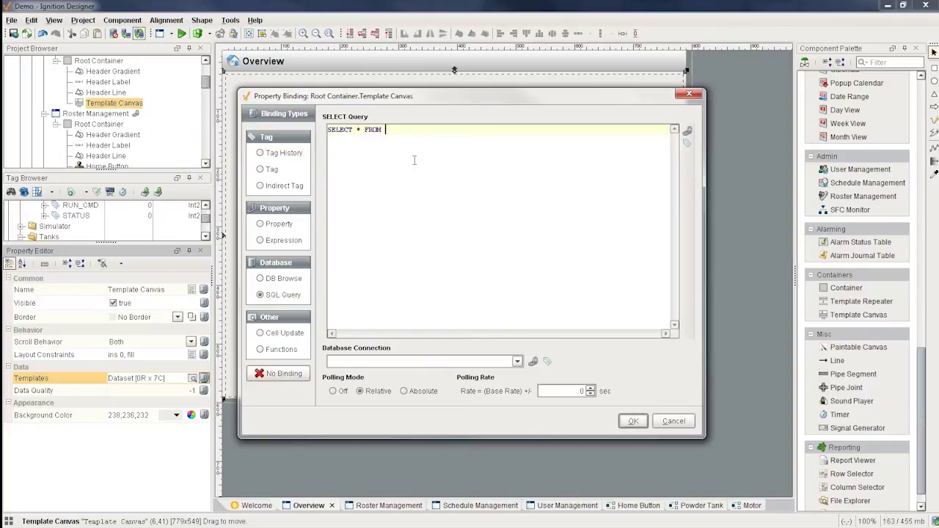
text(canvas_config)
click(333, 391)
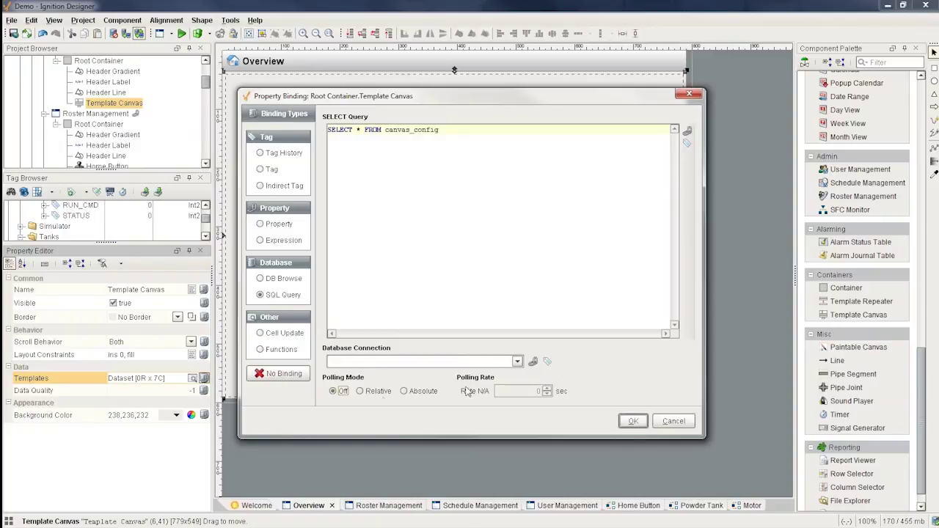
click(517, 362)
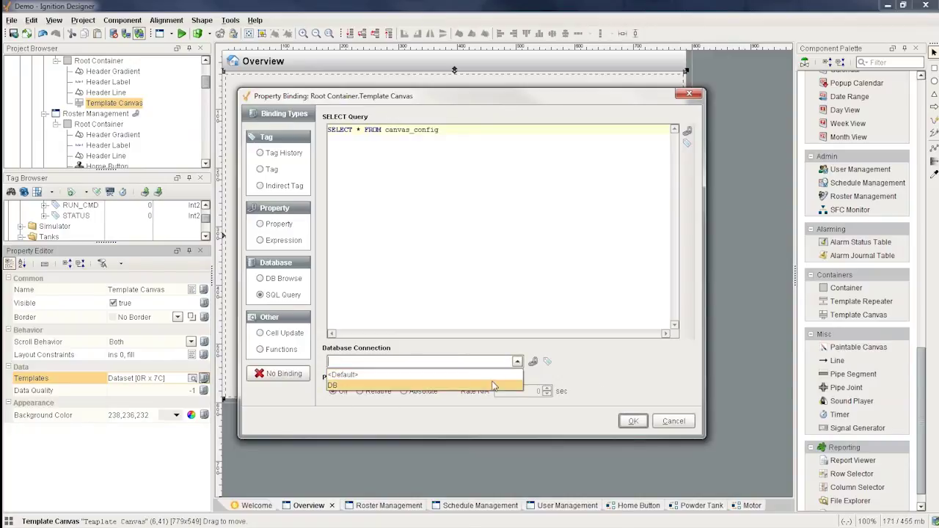
click(333, 385)
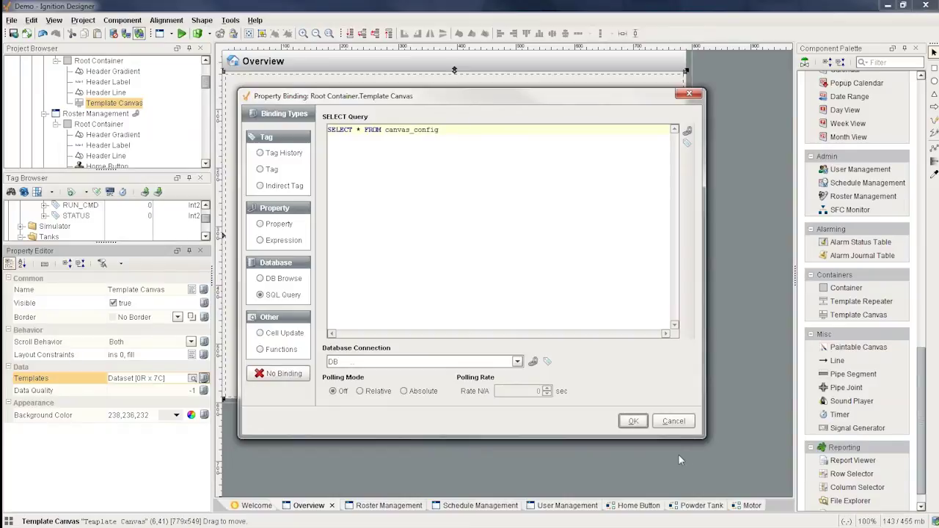
click(633, 422)
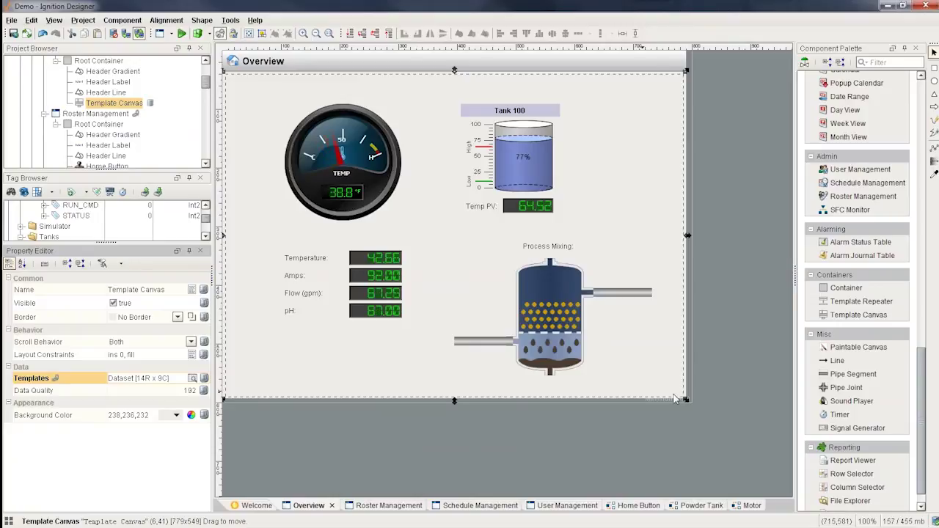
drag(685, 399, 423, 228)
drag(393, 153, 343, 174)
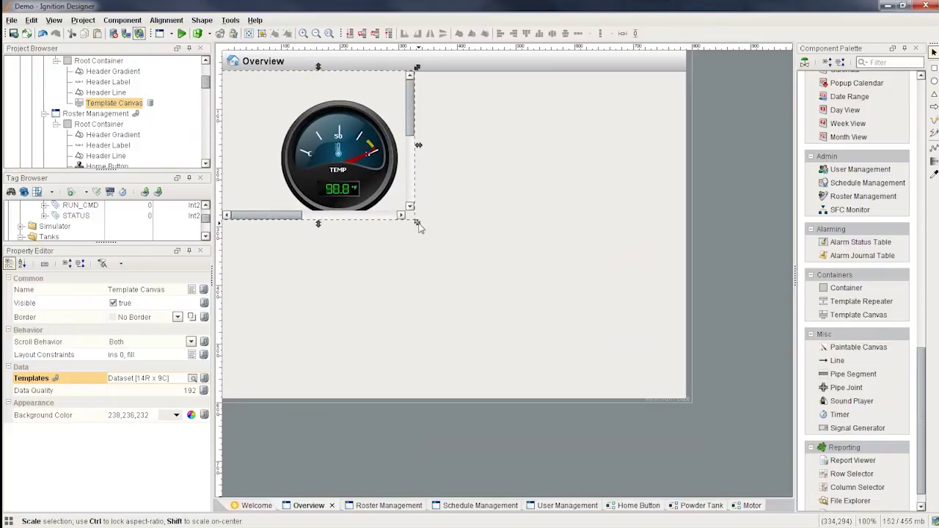
drag(417, 221, 689, 424)
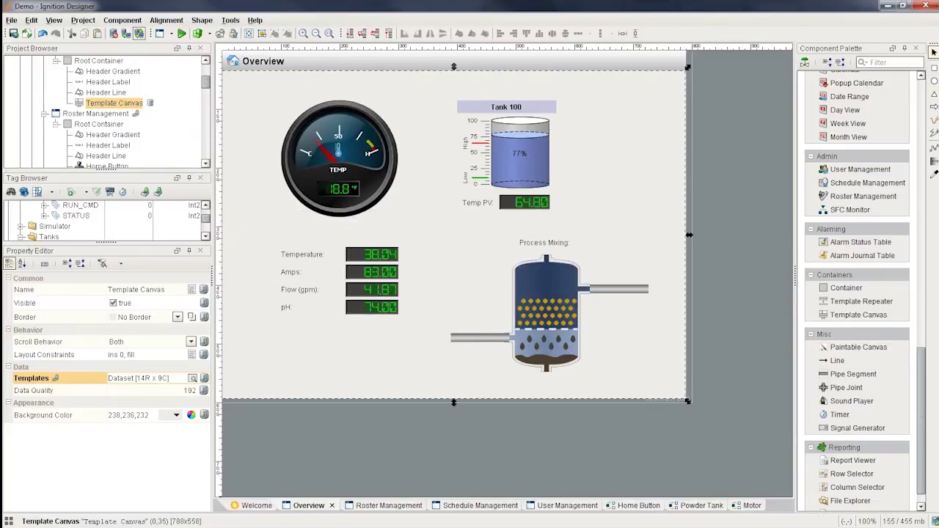
key(alt+Tab)
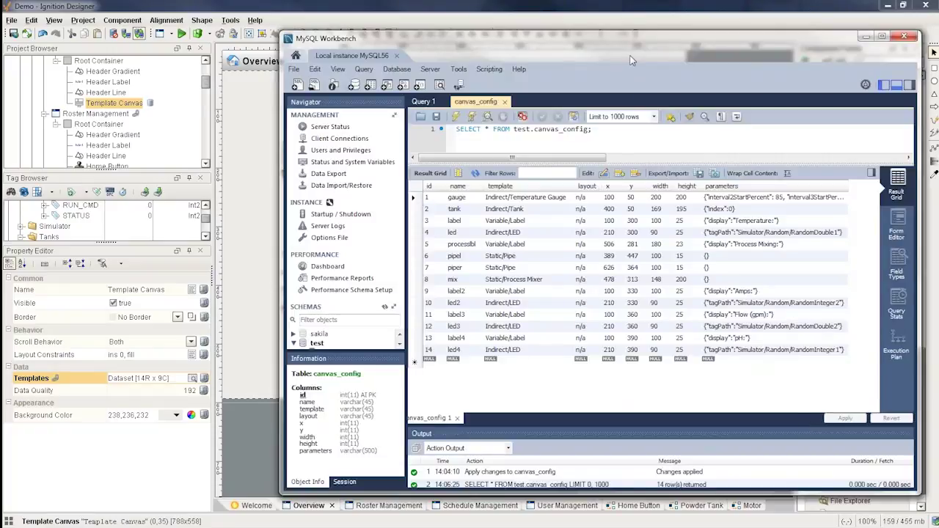
Start a new canvas_config row named led5 with template Indirect/LED and n/a in the next field
drag(643, 36, 620, 30)
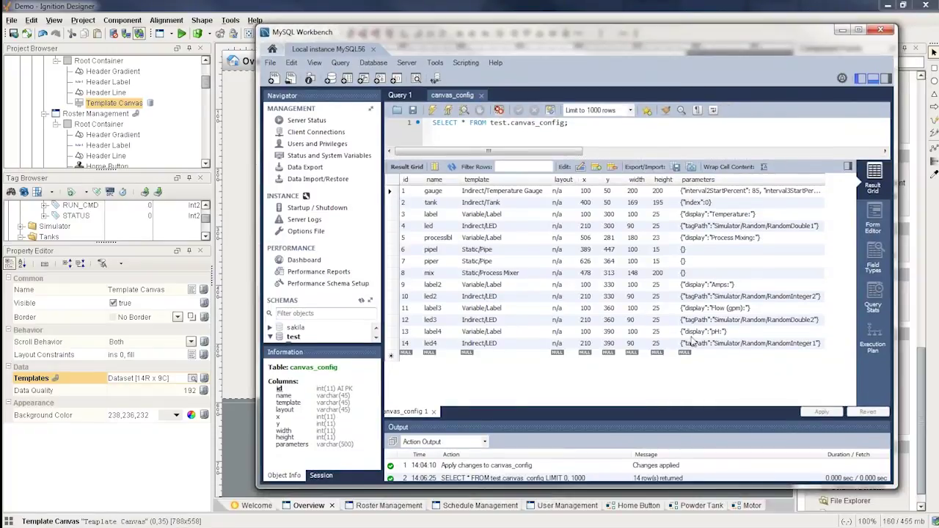
click(442, 355)
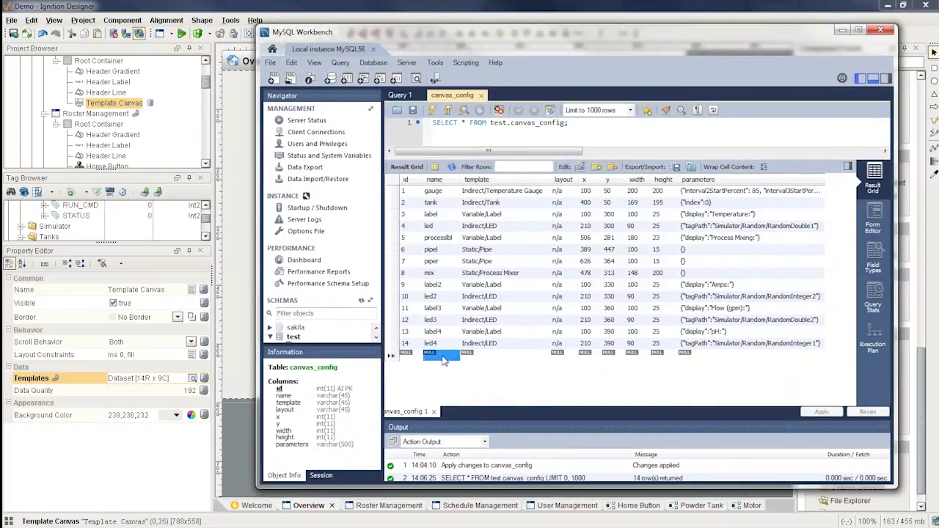
click(442, 356)
text(led5)
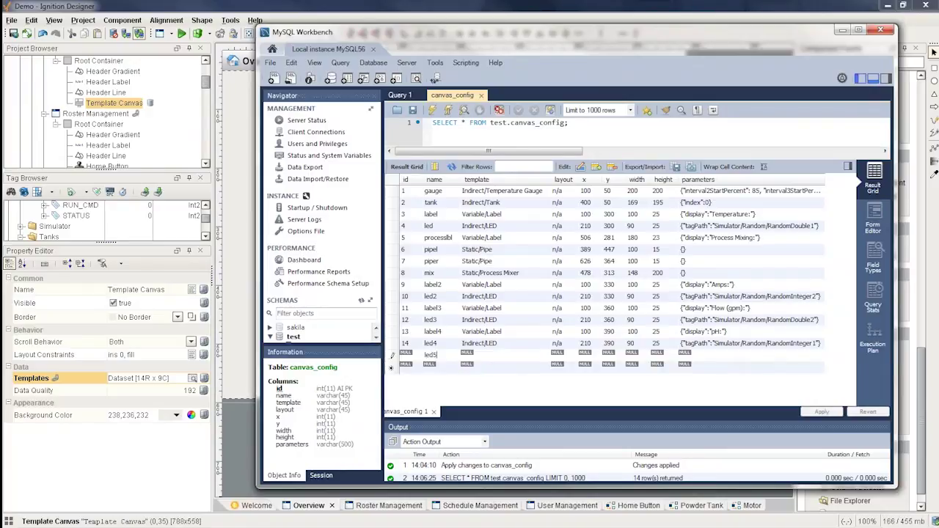
key(Tab)
text(Indirect/LED)
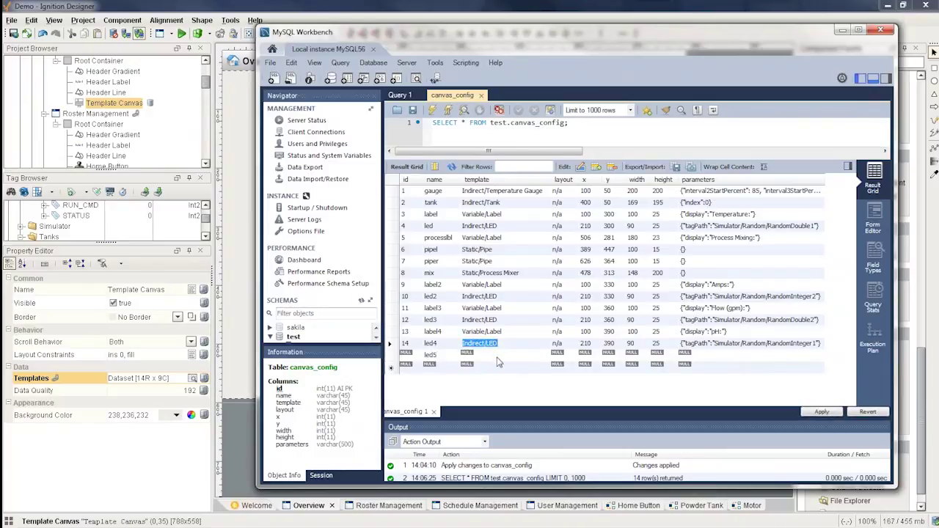
key(Tab)
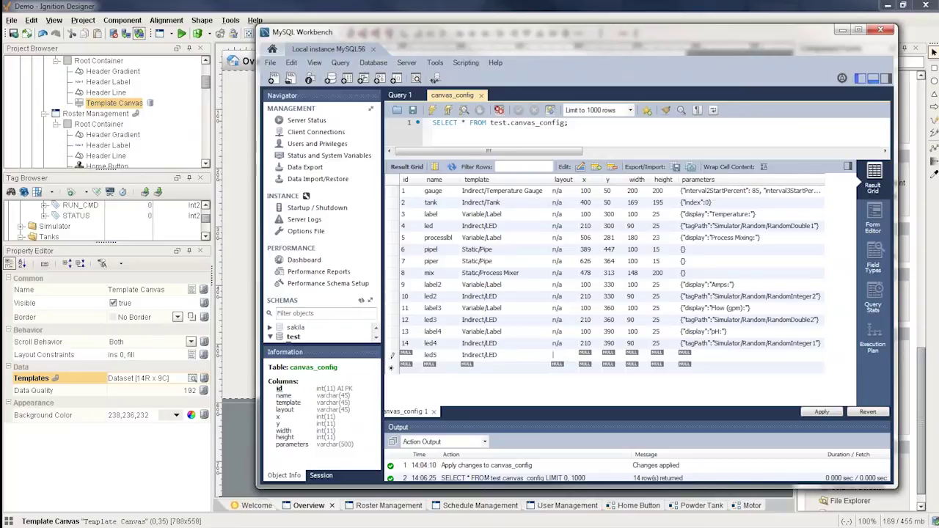
text(n/a)
key(Tab)
Give led5 x 210, y 420, width 90 and height 25
text(210)
key(Tab)
text(420)
key(Tab)
text(90)
key(Tab)
text(25)
key(Tab)
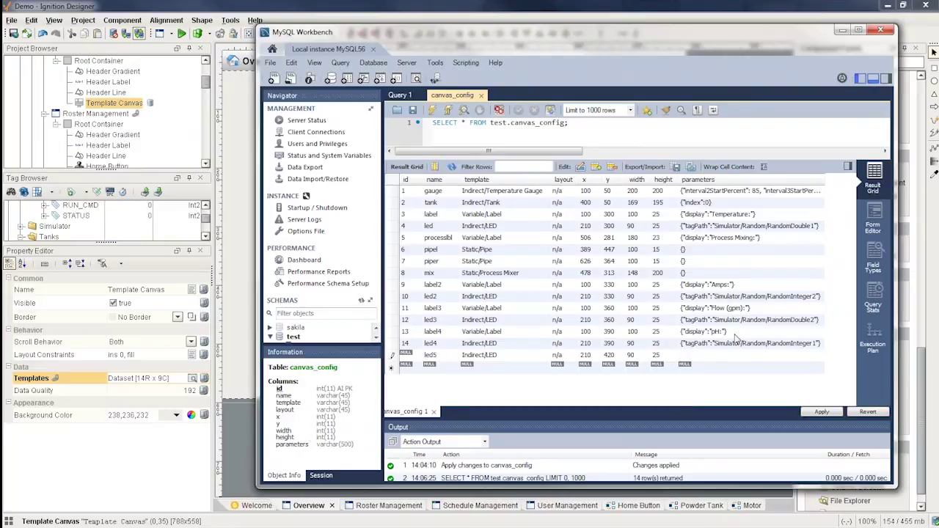
Copy row 14's tag path parameters into led5, changing it to RandomInteger2
click(736, 343)
key(ctrl+c)
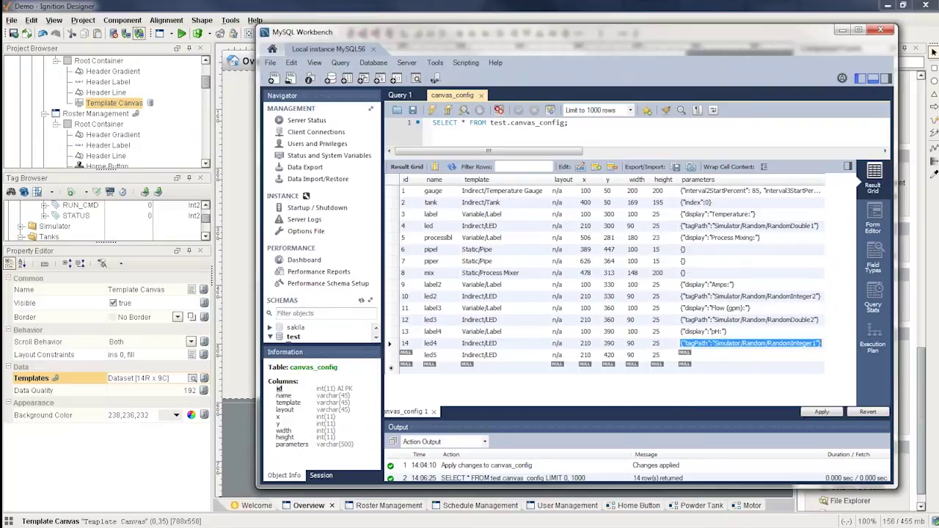
click(706, 356)
key(ctrl+v)
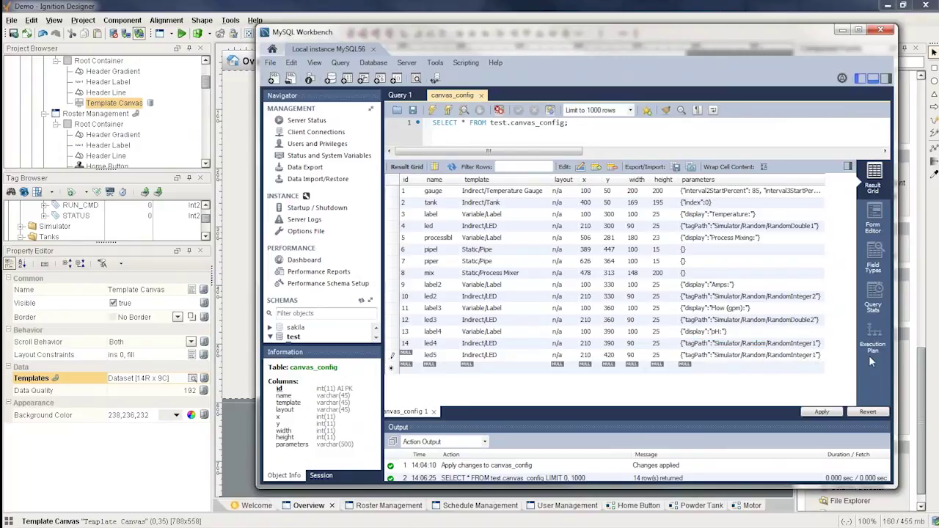
key(shift+Left)
text(2)
click(793, 365)
Apply the table edits to the database and return to the Designer
click(822, 412)
click(624, 421)
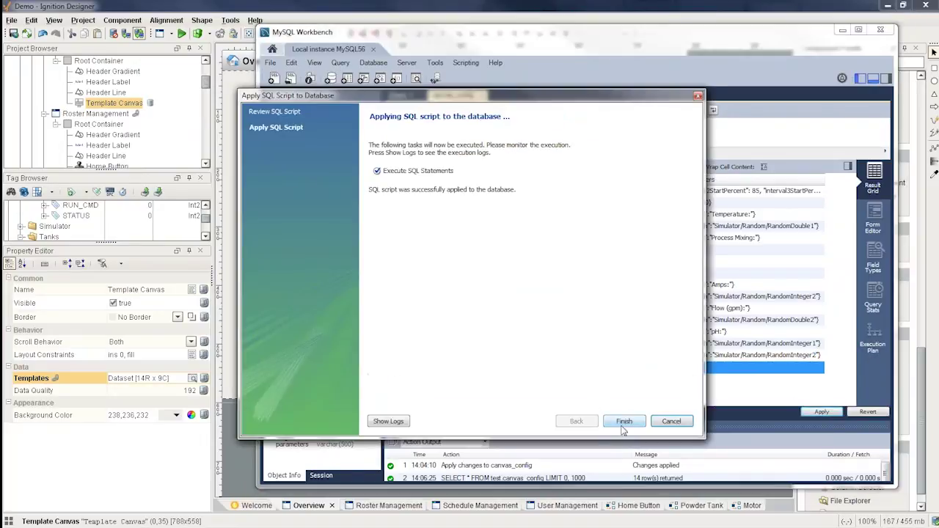
click(624, 422)
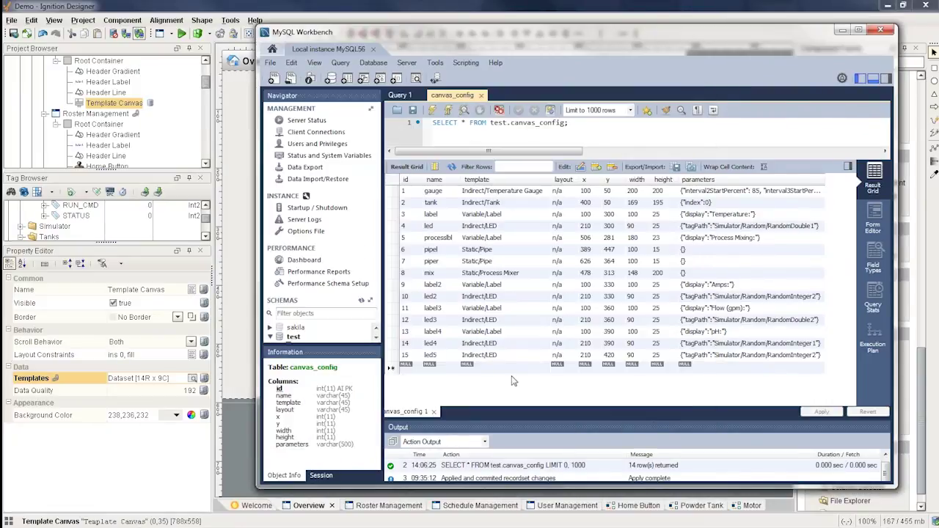
click(283, 12)
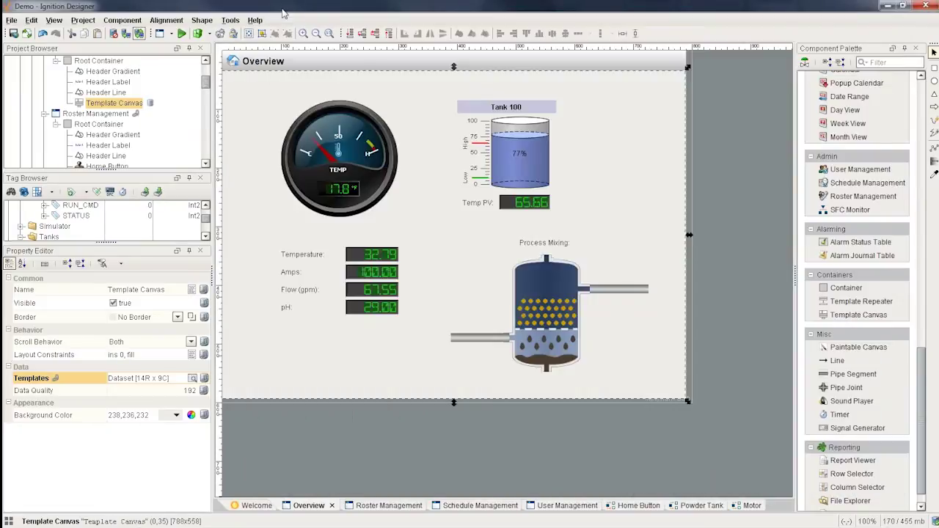
Re-run the Templates SQL binding so the canvas loads the new led5 readout
click(205, 378)
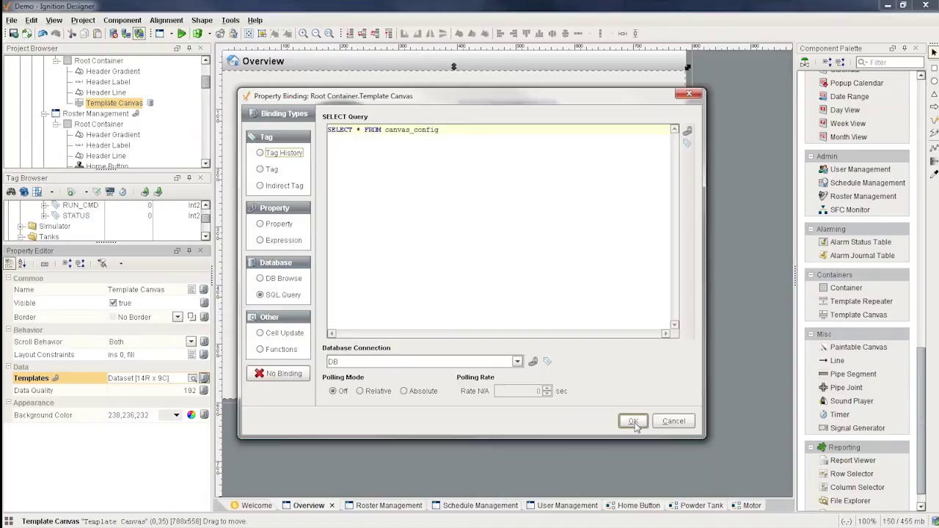
click(630, 417)
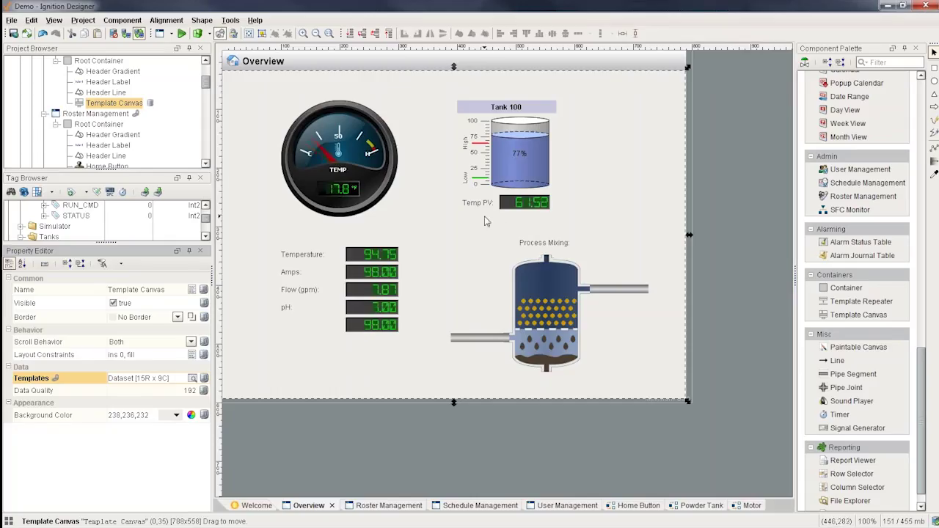
Delete the Template Canvas from Overview and confirm the removal
key(Delete)
key(Return)
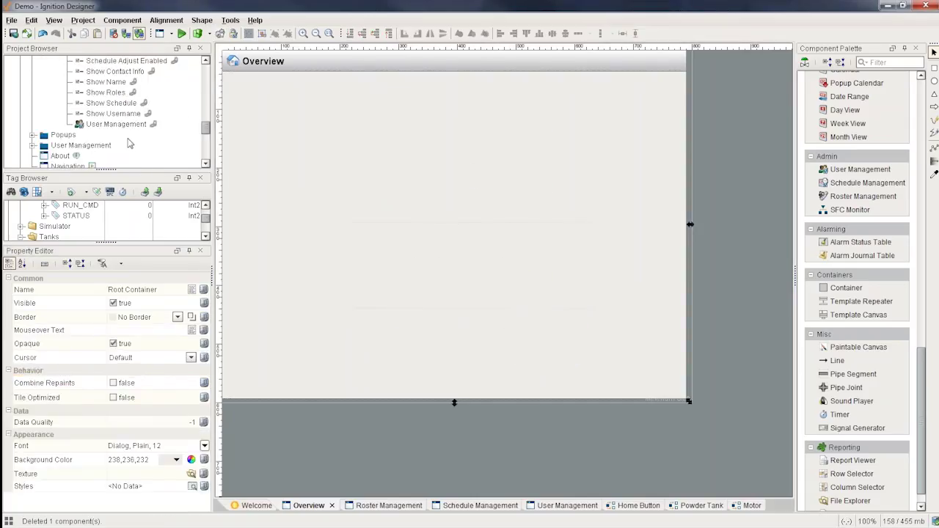
Create a new template named Larger Template and enlarge its area to about 400 by 400
scroll(97, 134, up, 5)
right_click(67, 82)
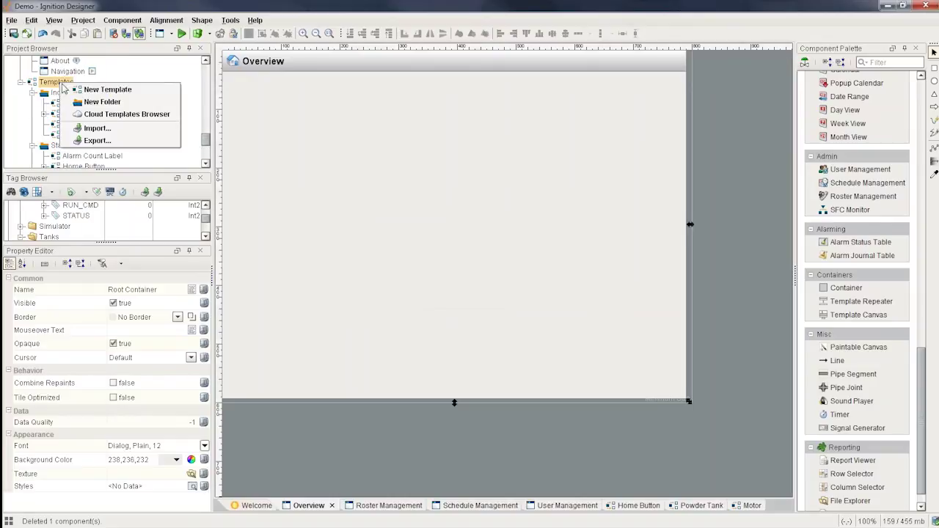
click(108, 91)
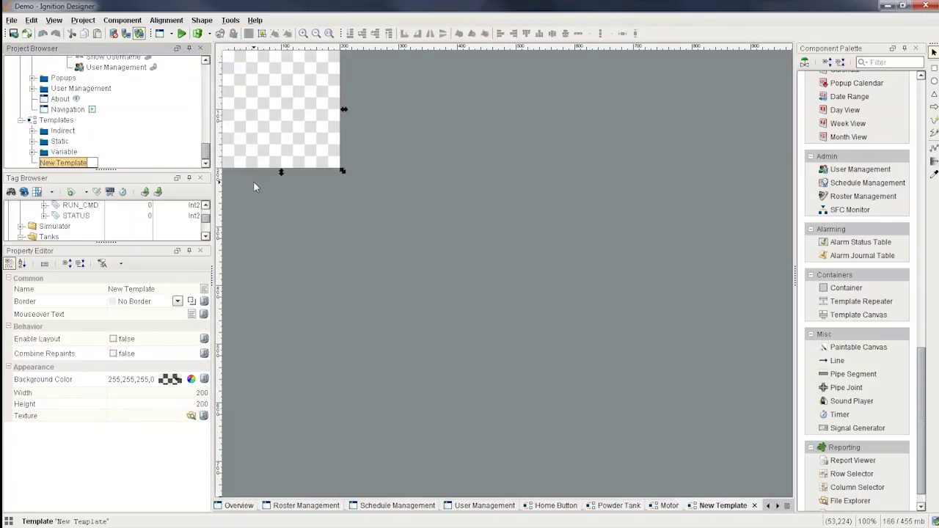
text(Larger Template)
key(Return)
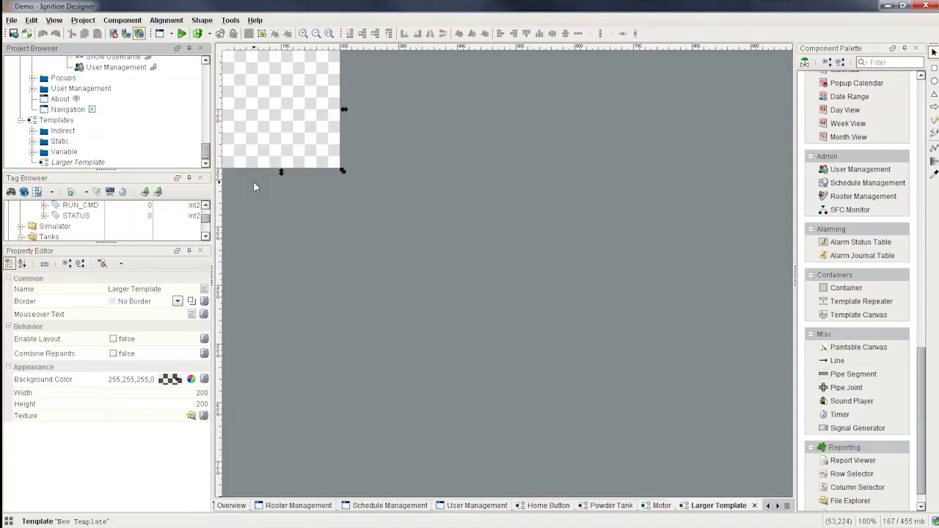
drag(342, 170, 455, 277)
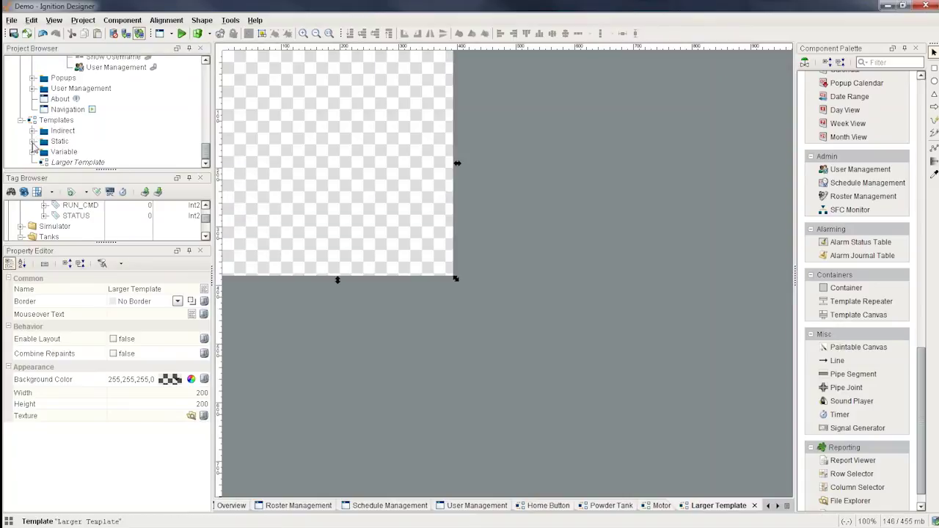
click(33, 141)
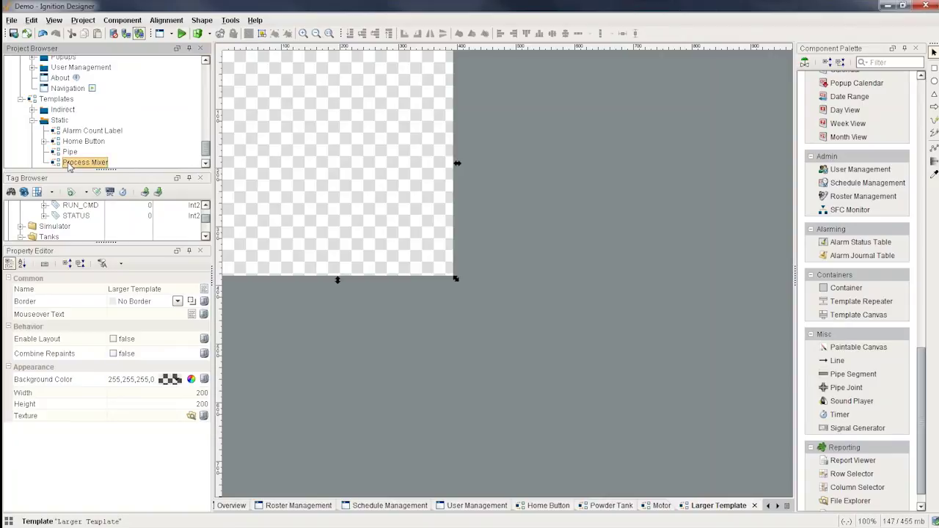
Drop a Process Mixer at the template's top-left and a Motor from the Indirect folder to its right
drag(91, 163, 279, 105)
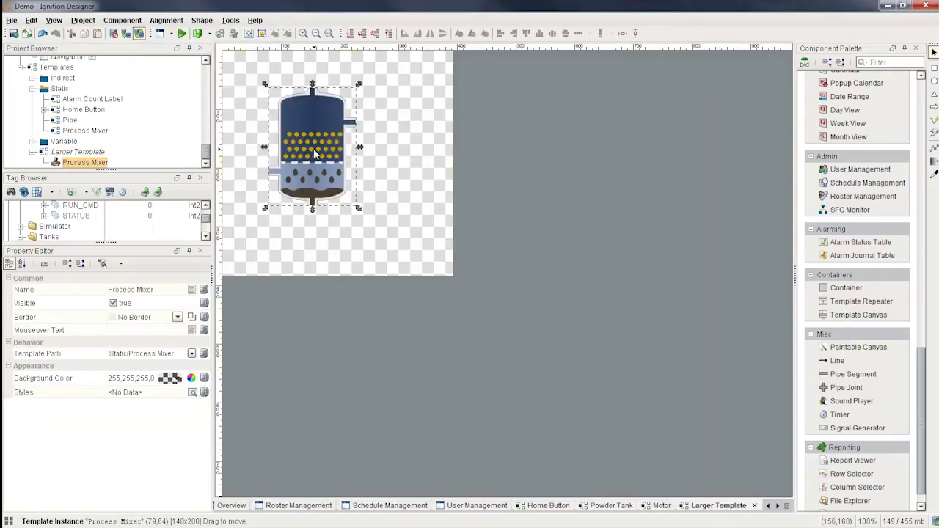
drag(314, 153, 288, 132)
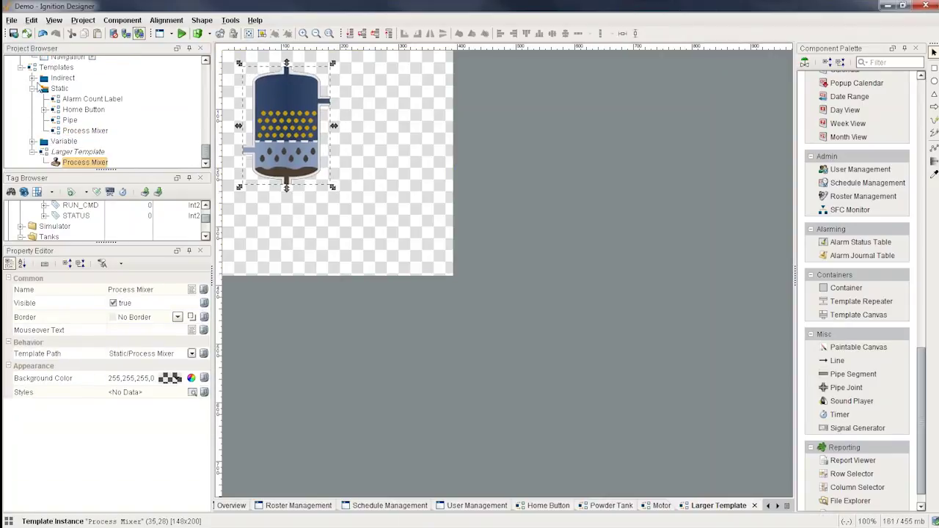
click(33, 78)
drag(70, 98, 385, 125)
Add a Tank below the Motor, then nudge the mixer left and the motor up-left
scroll(73, 139, up, 3)
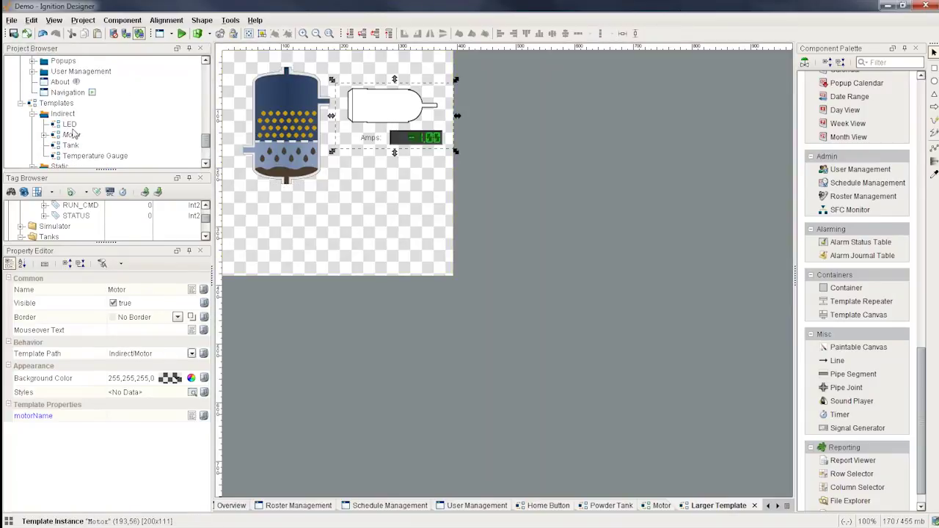
drag(71, 144, 376, 182)
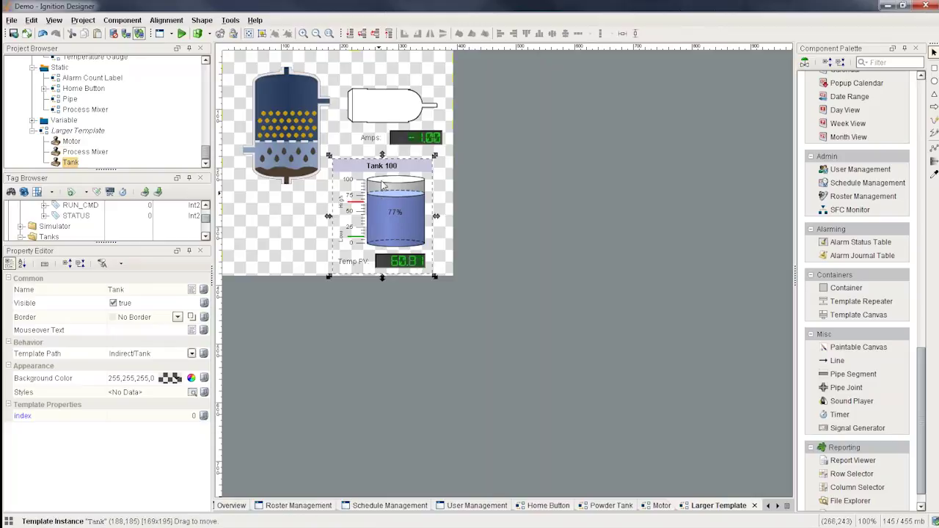
drag(301, 121, 294, 120)
drag(411, 141, 404, 132)
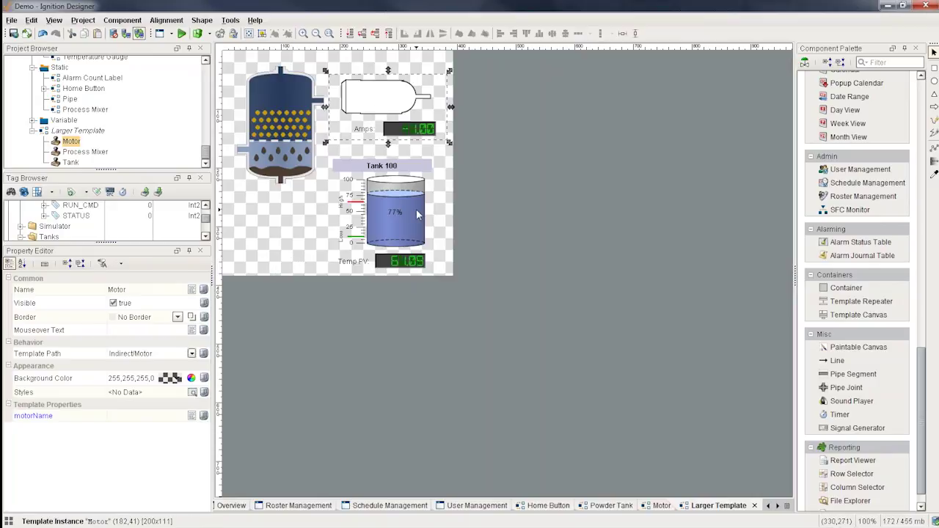
click(286, 235)
right_click(287, 235)
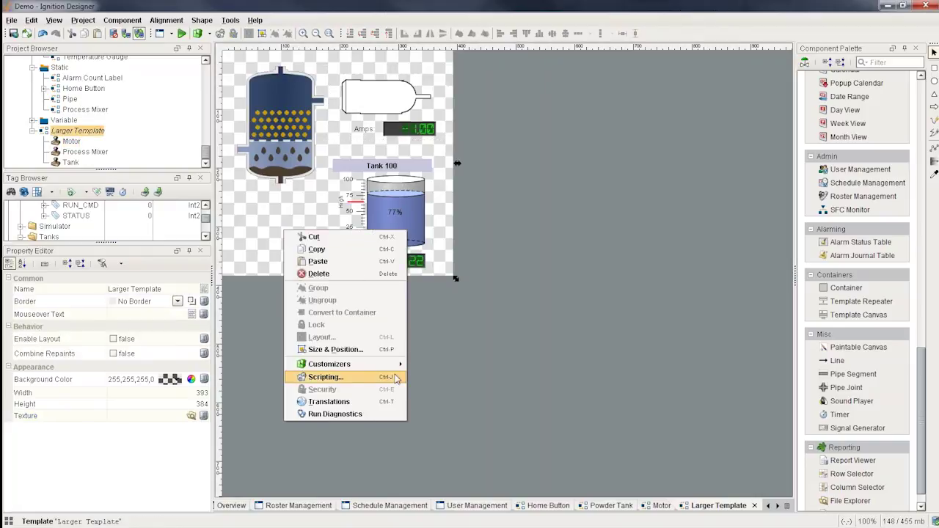
mouse_move(382, 364)
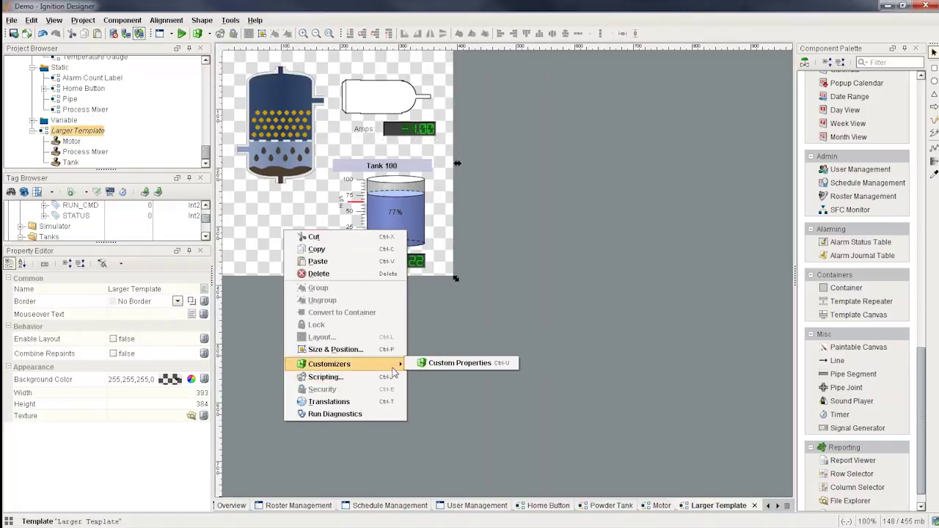
click(440, 365)
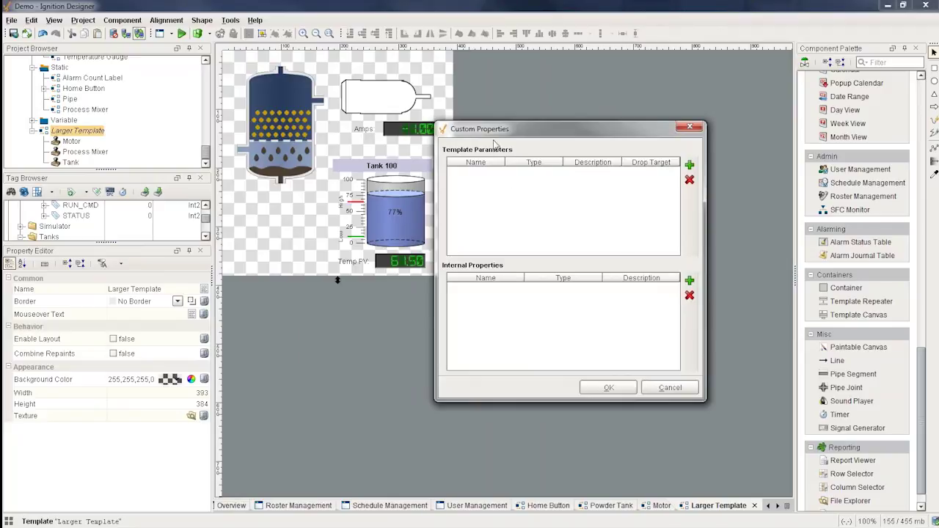
drag(497, 131, 564, 132)
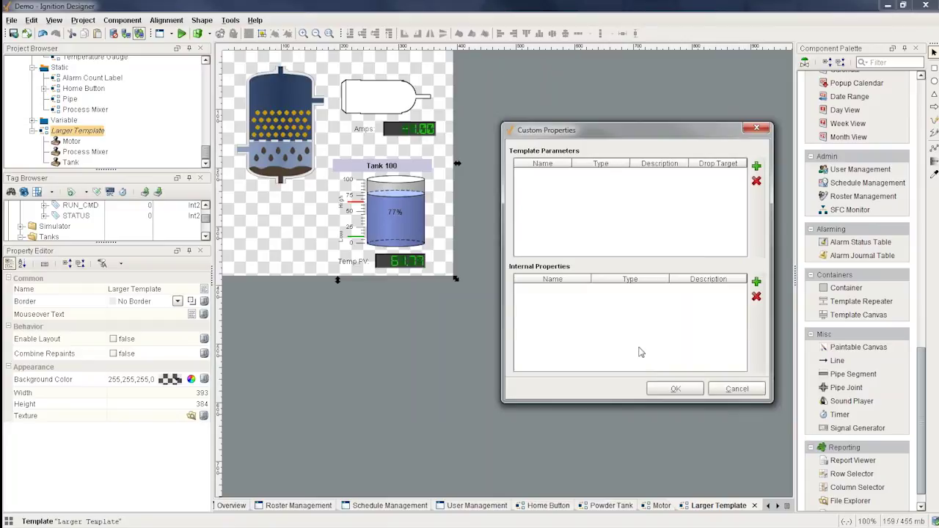
click(737, 389)
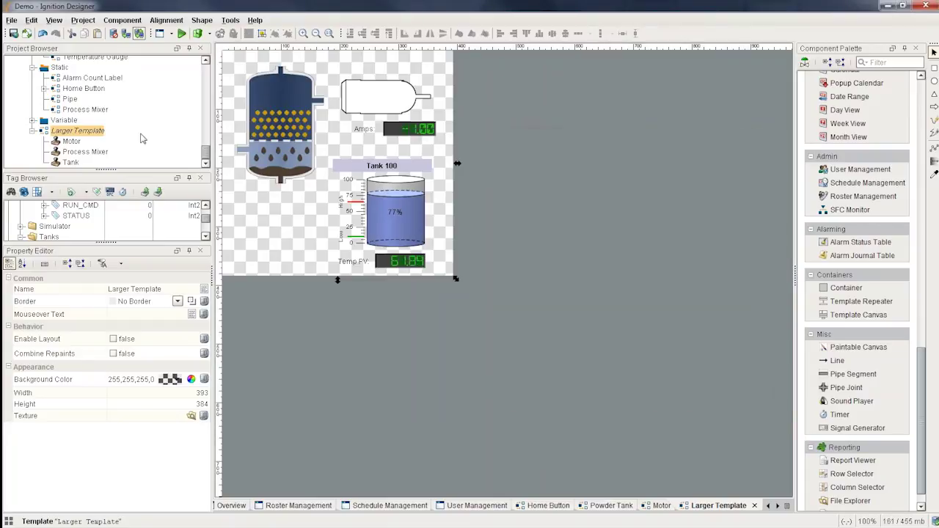
scroll(112, 136, up, 2)
Open the Overview window and drop a 393×384 Larger Template instance onto its canvas
scroll(110, 136, up, 8)
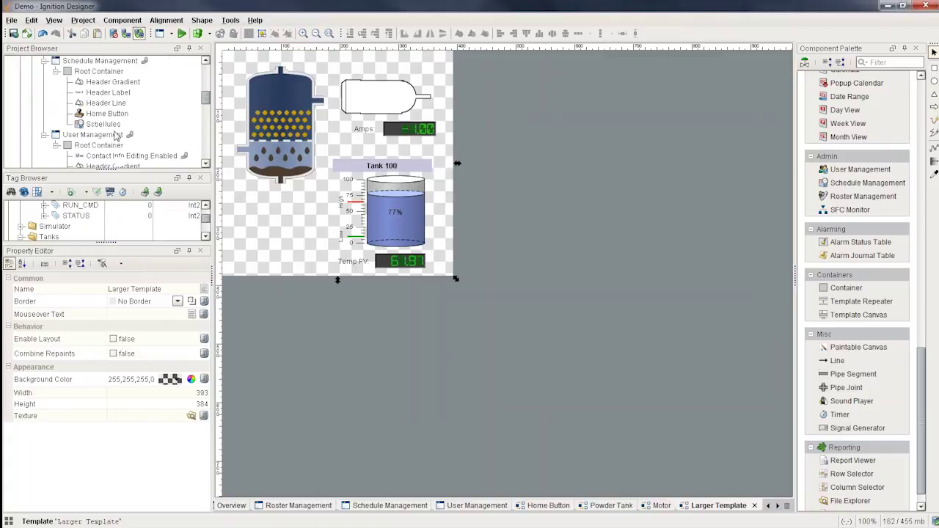
scroll(95, 137, up, 5)
double_click(77, 93)
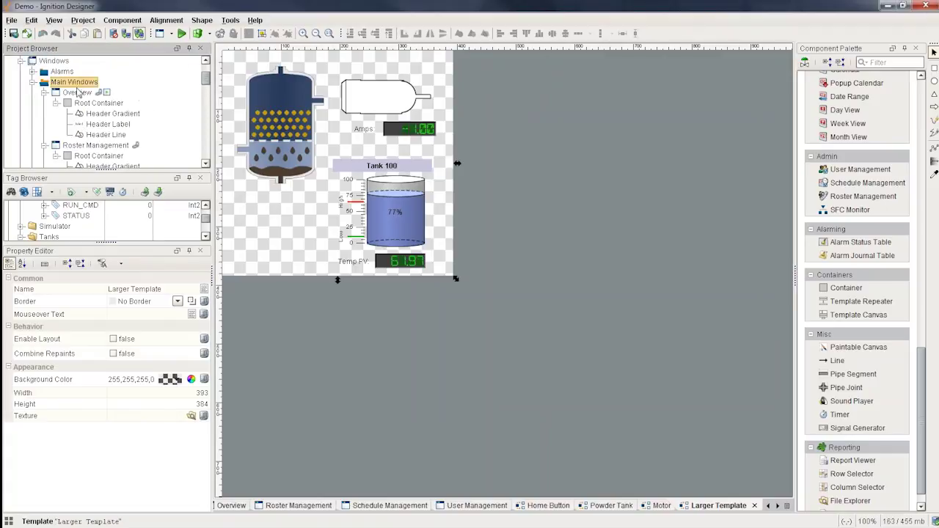
scroll(73, 140, down, 10)
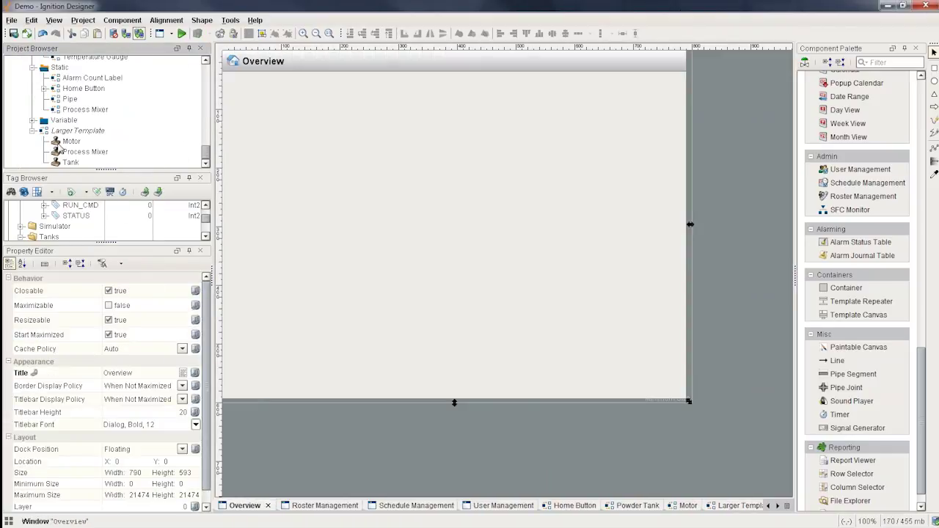
drag(76, 132, 415, 209)
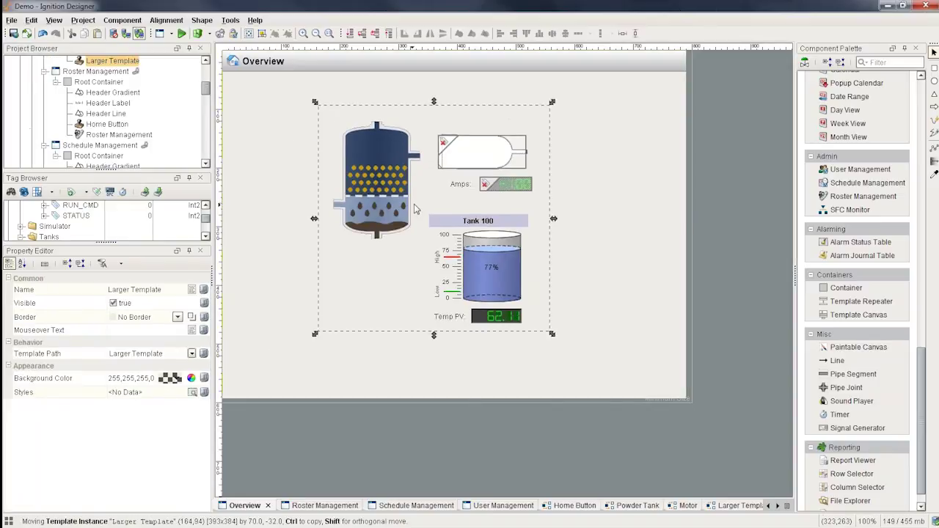